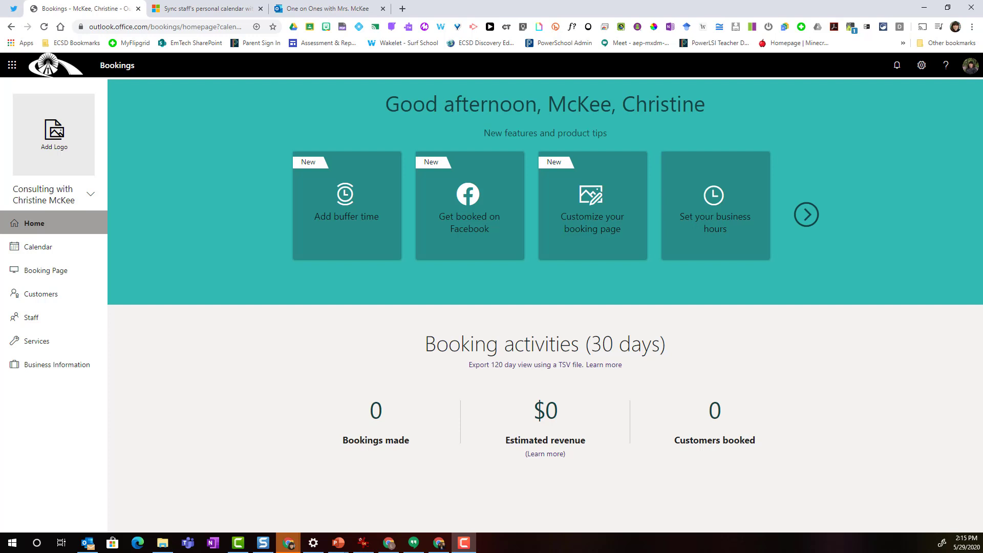
# Open Microsoft Bookings from the All apps list in the Office 365 app launcher
pyautogui.click(7, 70)
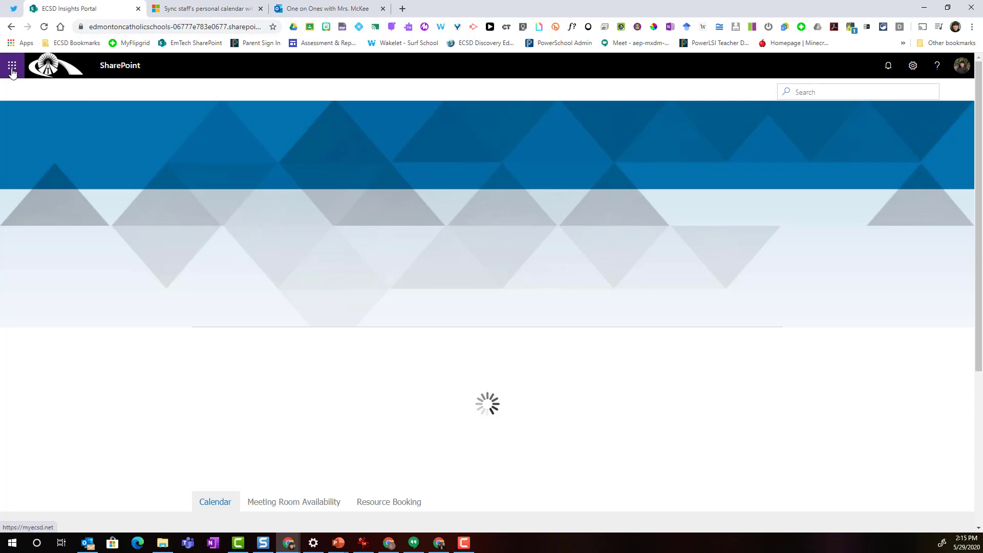
pyautogui.click(11, 69)
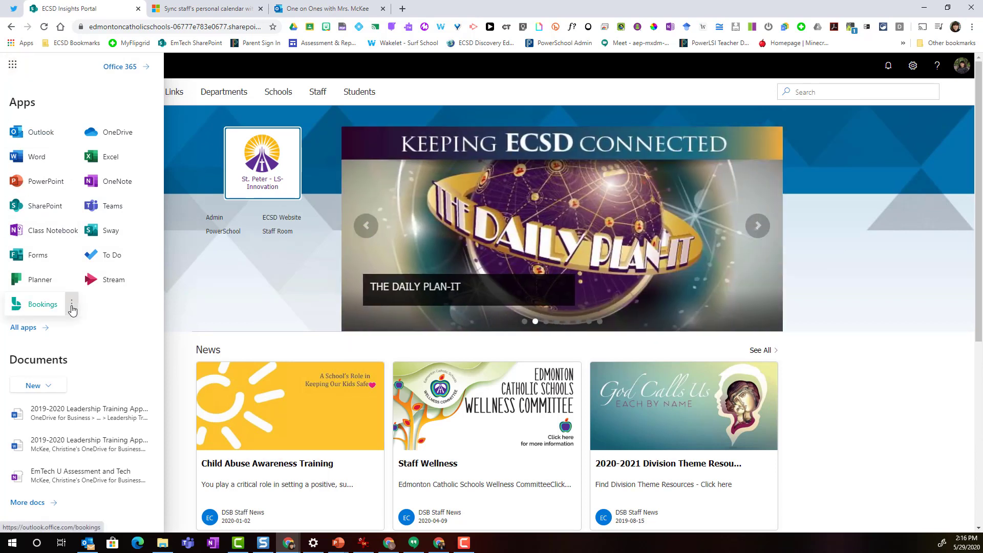
pyautogui.click(24, 328)
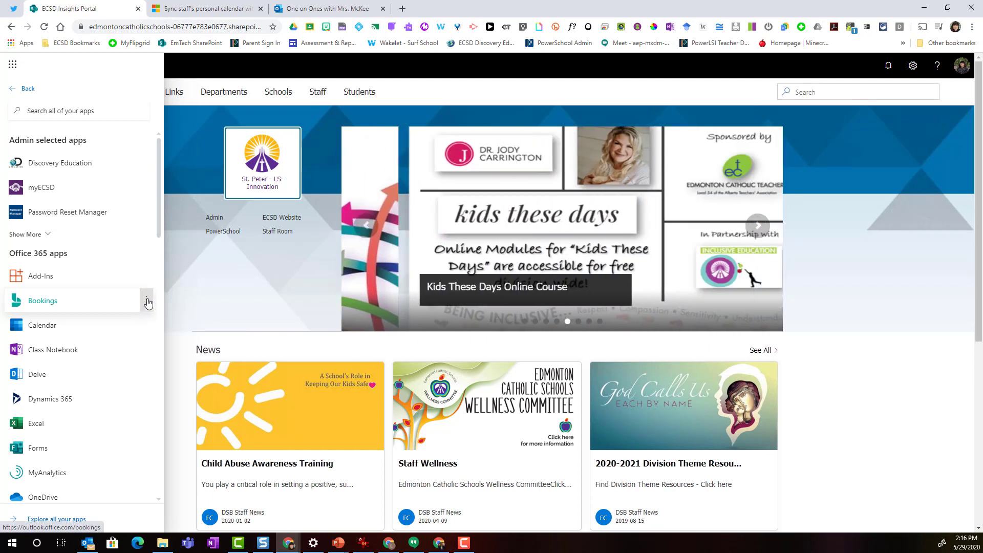
pyautogui.click(146, 301)
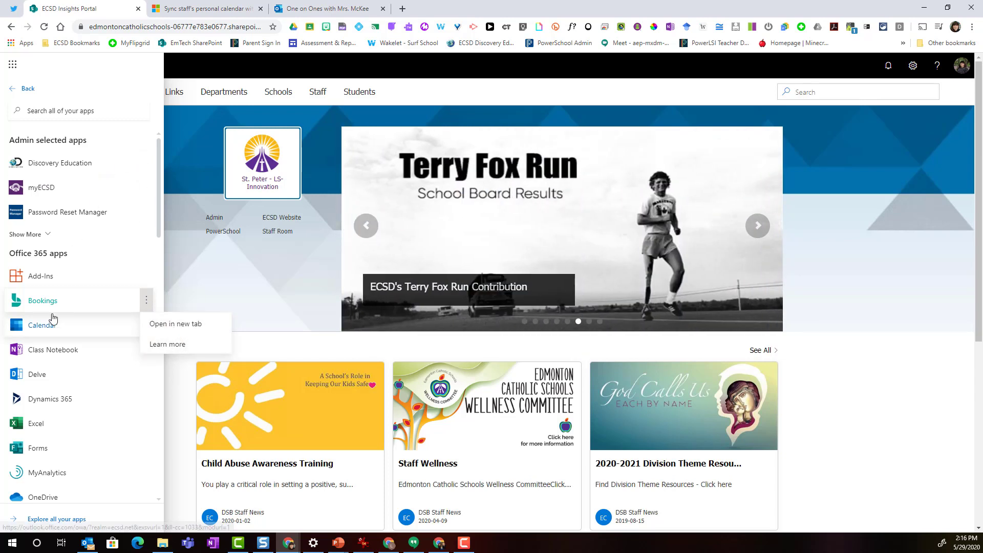
pyautogui.click(31, 301)
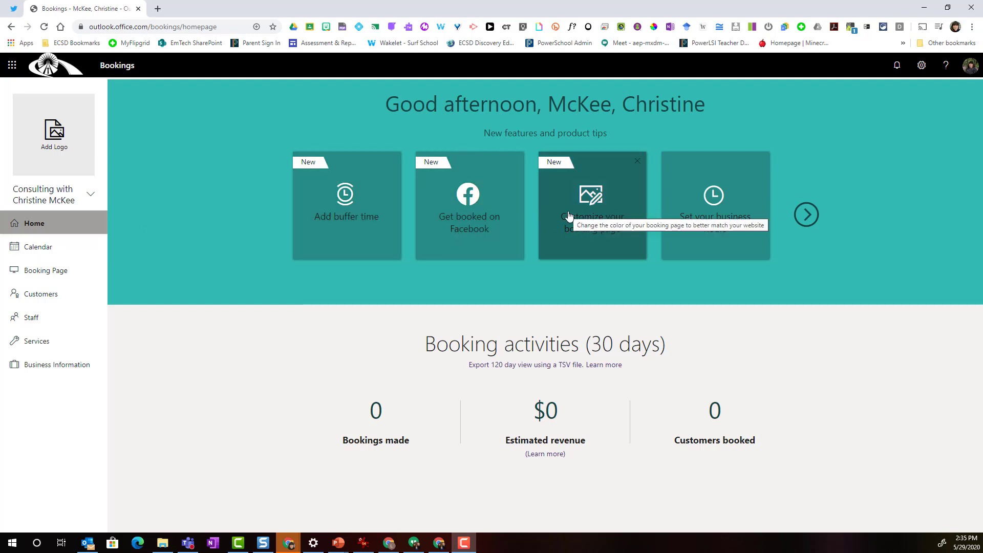
# Page past the tip cards and go to the Manage staff page
pyautogui.click(807, 214)
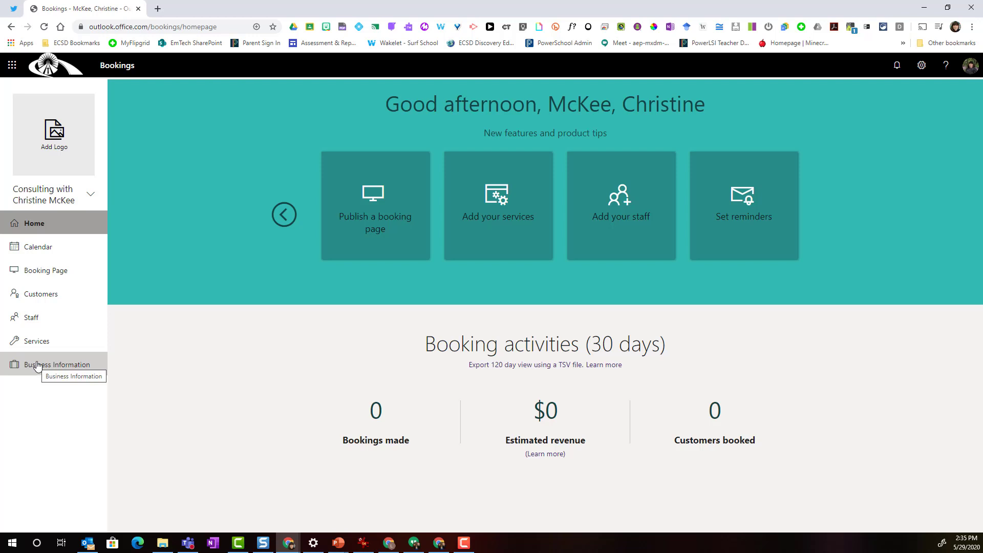
pyautogui.click(31, 318)
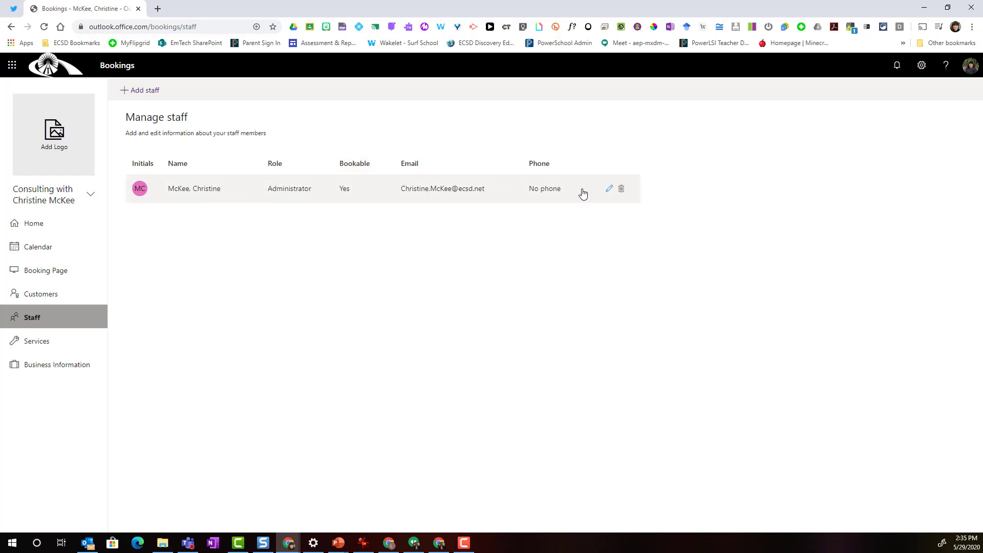
# Change the staff member's initials to CM and enter their full name first-name-first
pyautogui.click(608, 189)
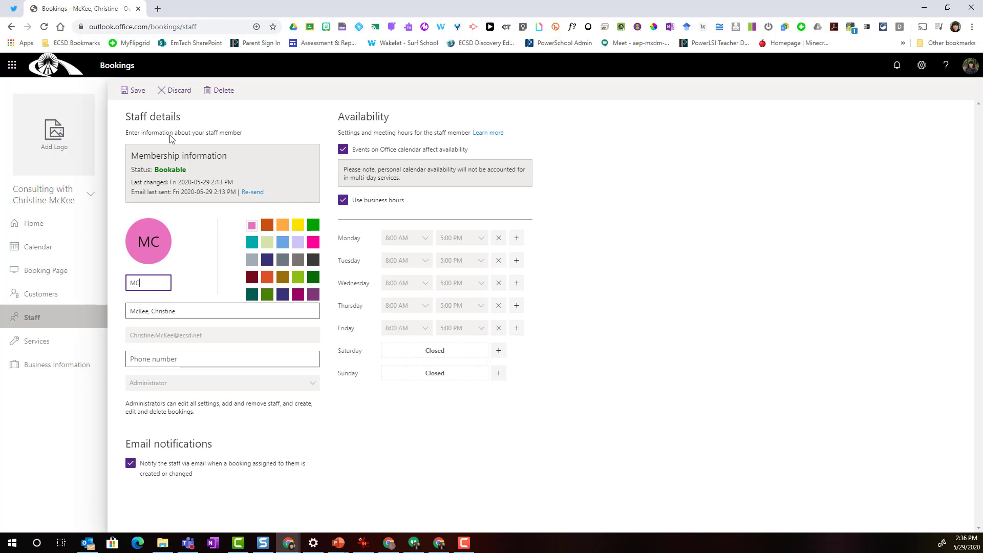
pyautogui.moveTo(156, 283); pyautogui.dragTo(131, 283)
pyautogui.write('CM')
pyautogui.press('Tab')
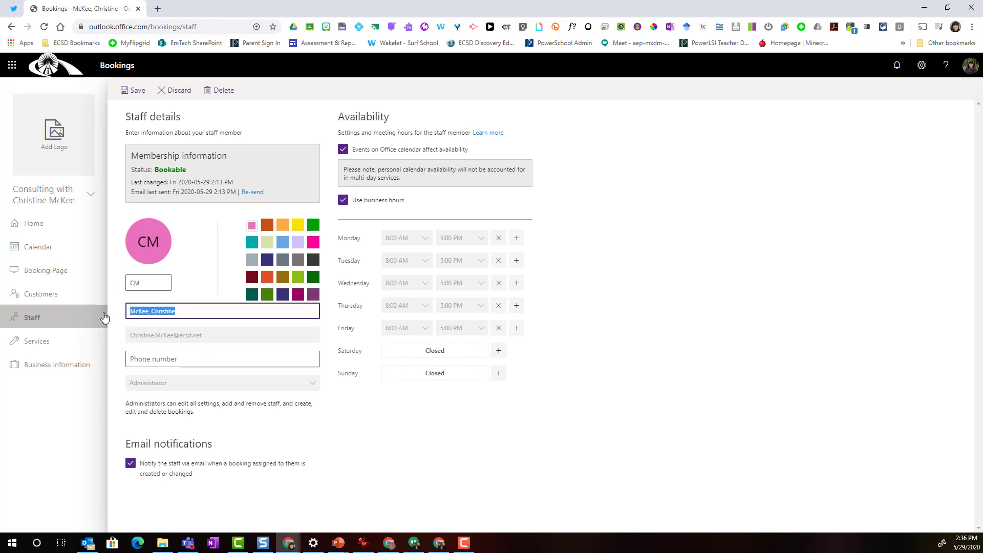
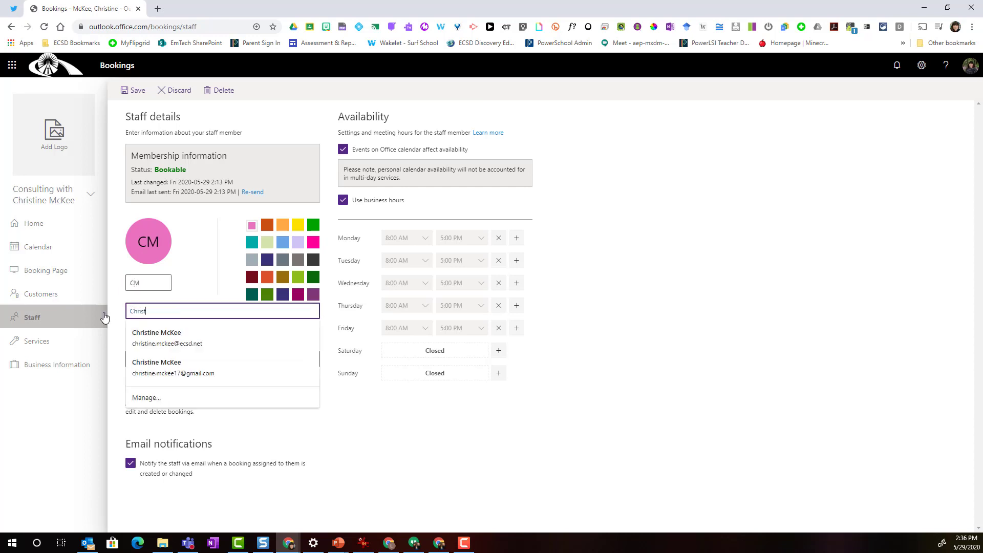
pyautogui.press('Return')
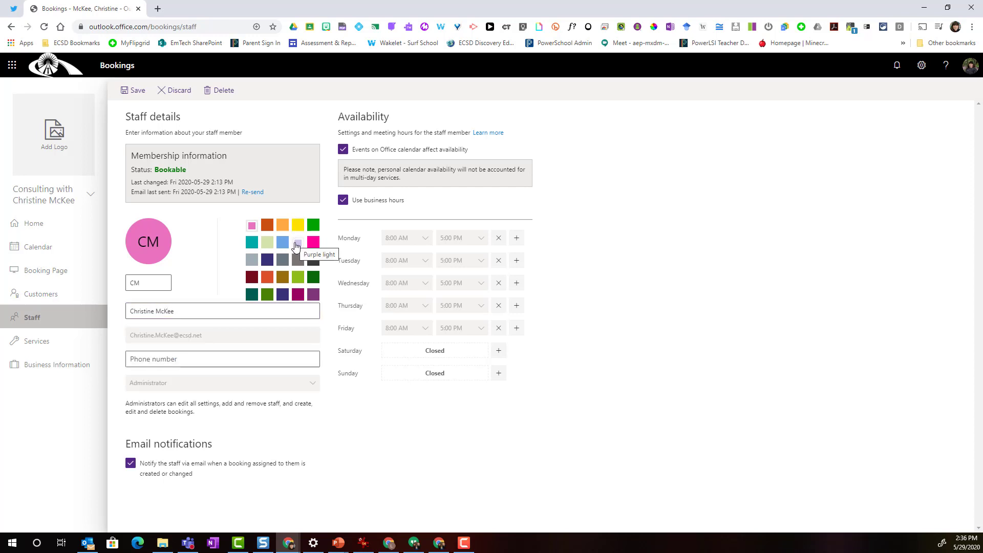
# Give the staff member a purple colour and custom 8:00 AM–5:00 PM weekday hours, then save
pyautogui.click(311, 294)
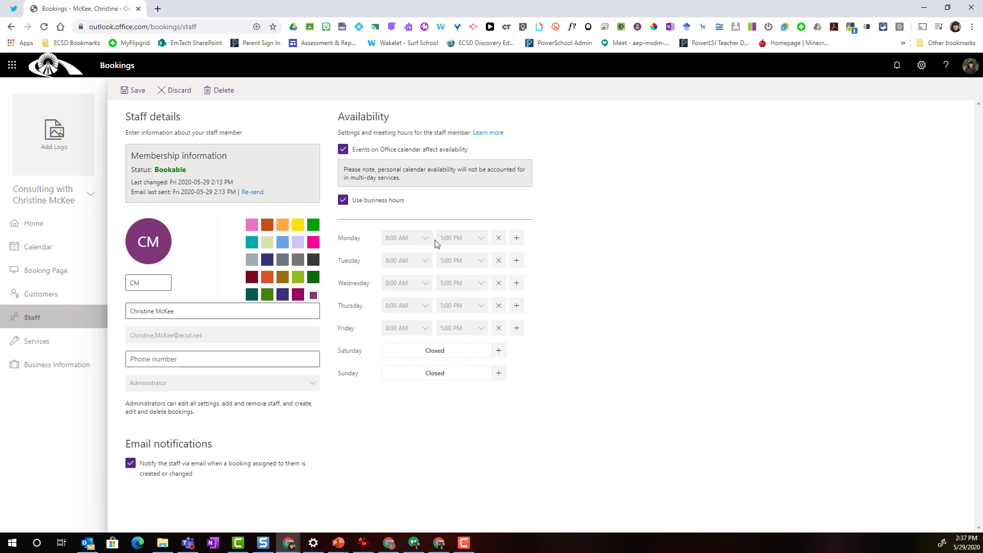
pyautogui.click(342, 201)
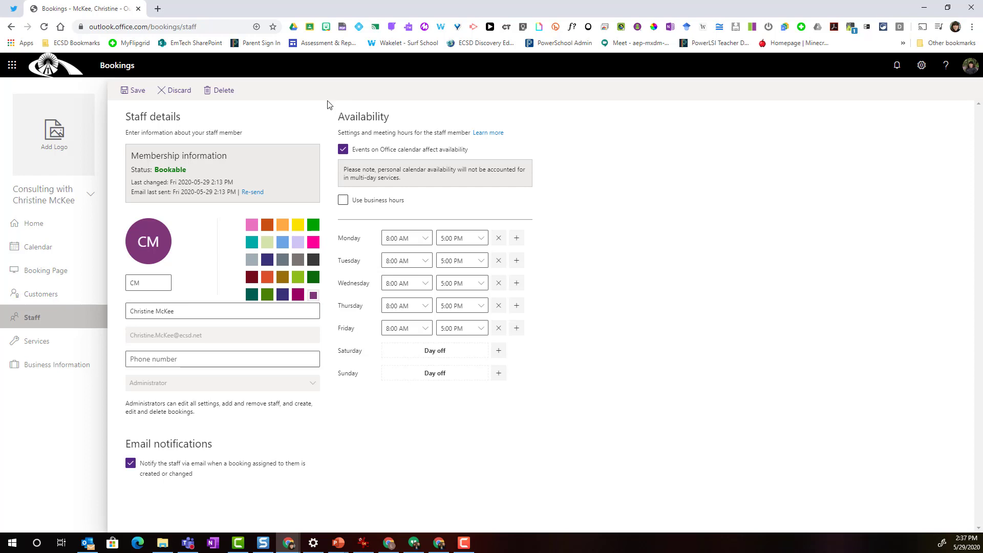
pyautogui.click(128, 92)
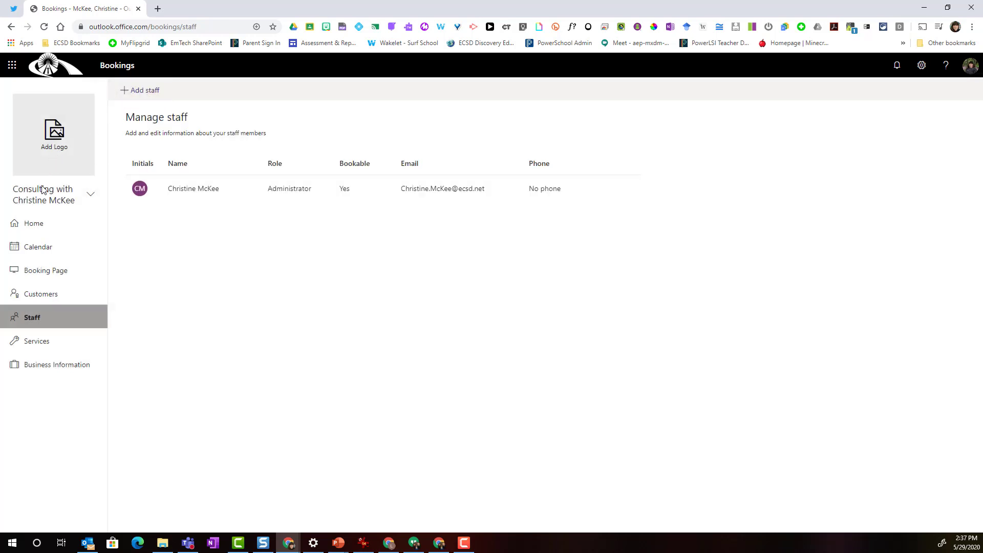
# Add a new service named 'One on One Meetings' and move to its description
pyautogui.click(37, 343)
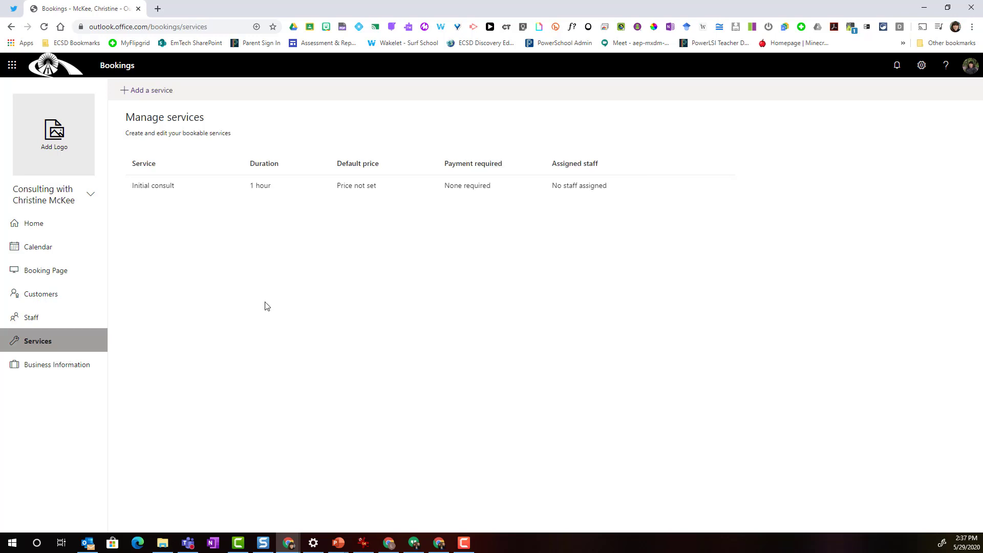
pyautogui.click(149, 93)
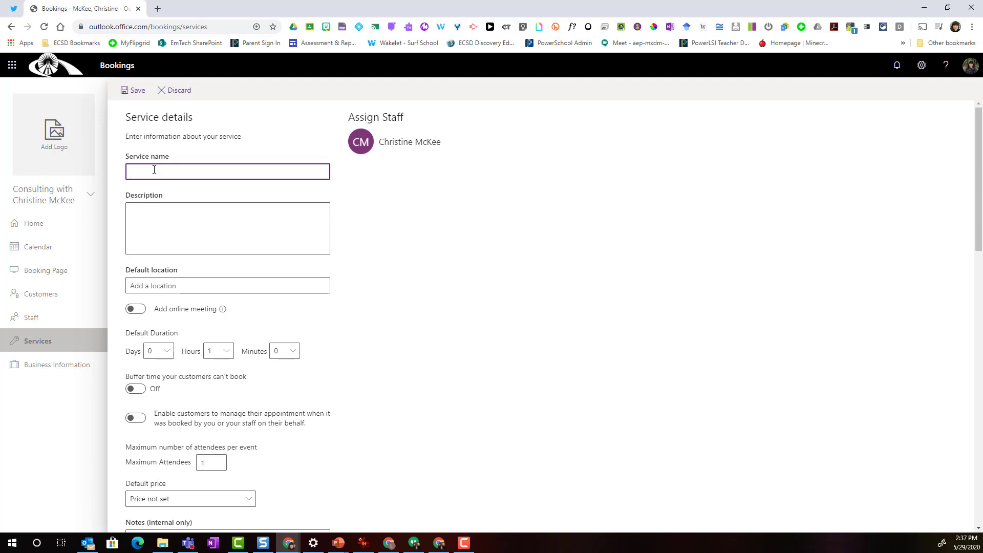
pyautogui.write('One on One Meetings')
pyautogui.click(162, 229)
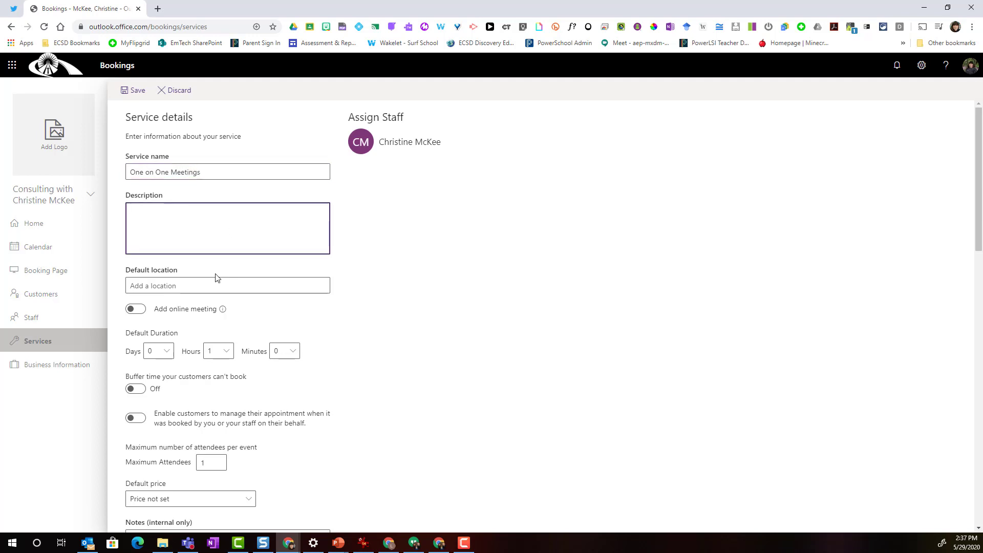
pyautogui.scroll(-1, 217, 276)
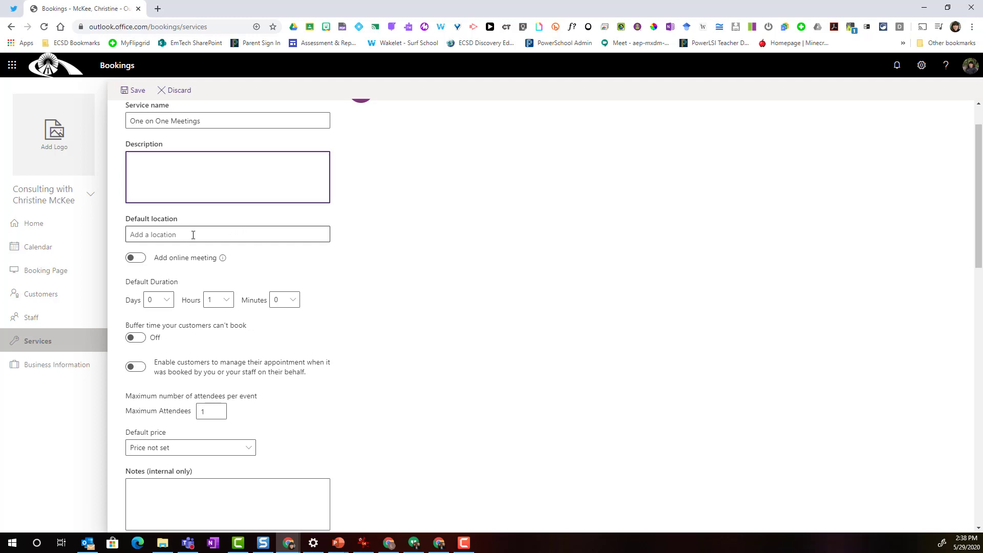
# Make the service an online meeting with a 0-hour 30-minute default duration
pyautogui.click(143, 262)
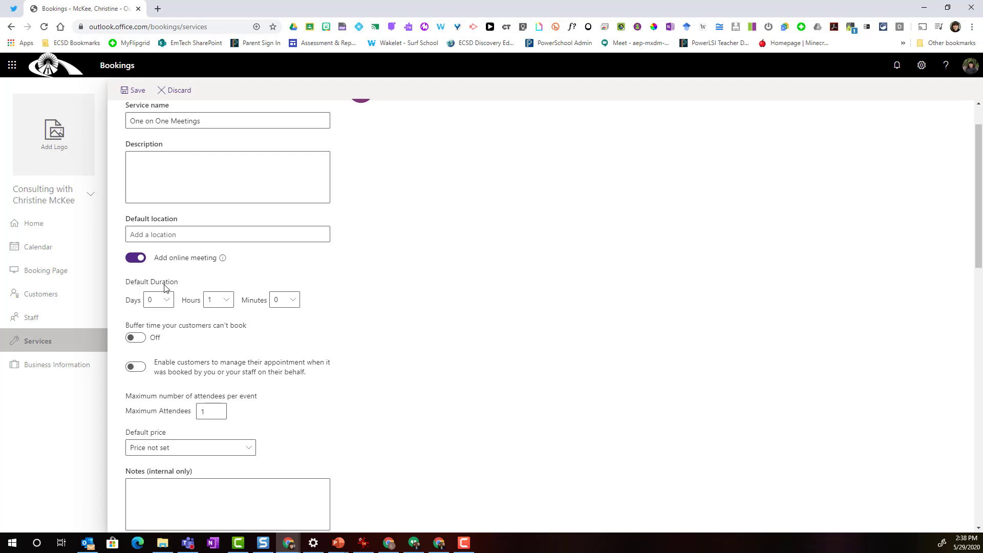
pyautogui.click(225, 301)
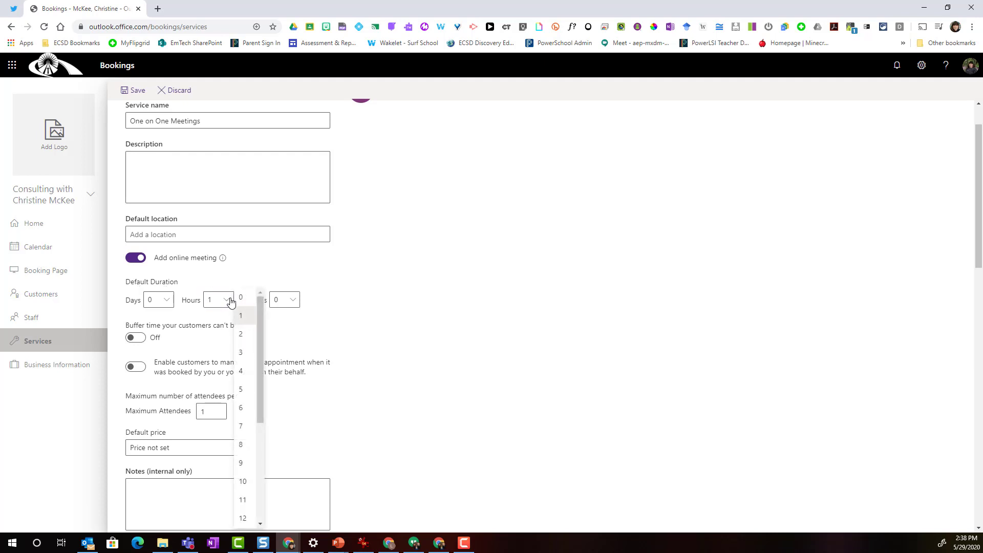
pyautogui.click(242, 297)
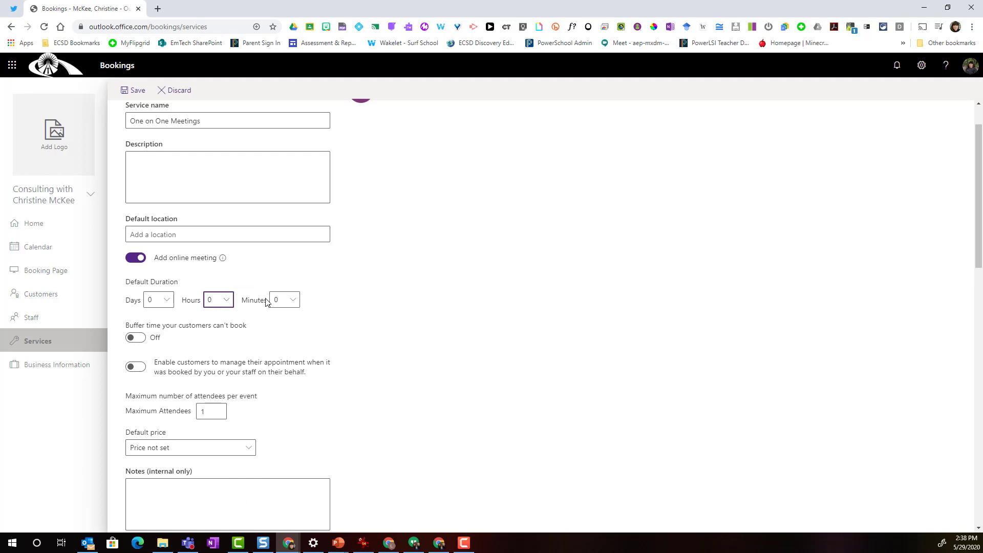
pyautogui.click(292, 303)
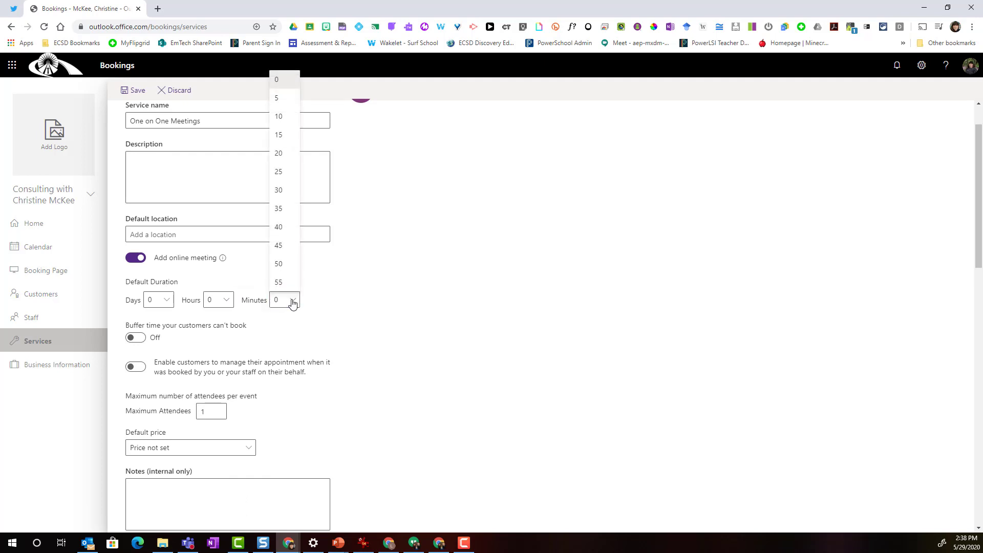
pyautogui.click(279, 190)
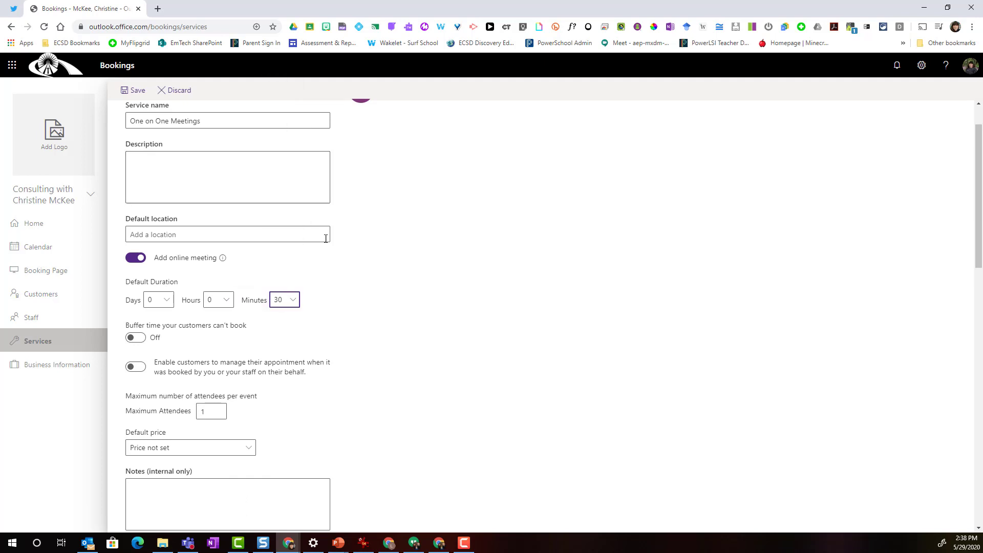
pyautogui.click(351, 312)
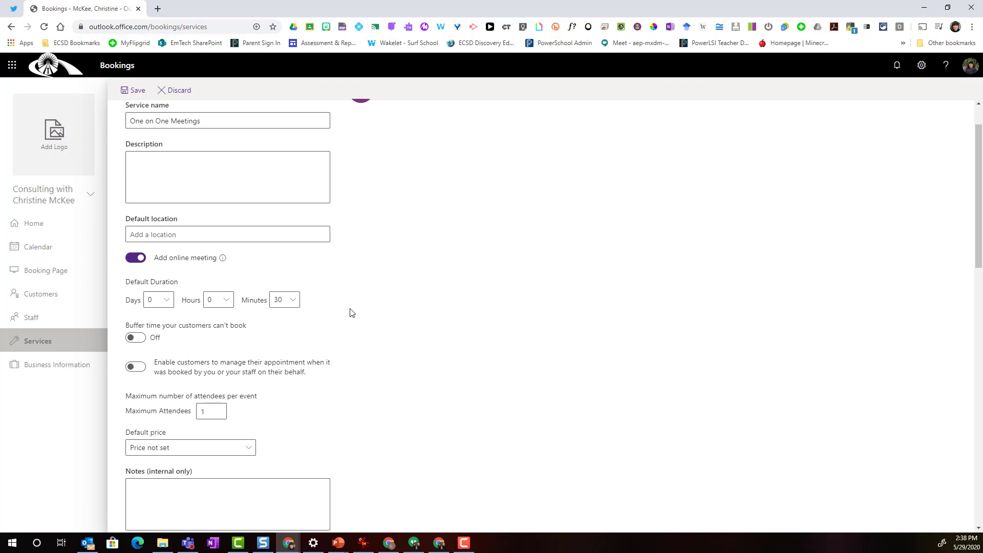
# Leave buffer time off and review the 1-attendee maximum and 1-day email reminder
pyautogui.scroll(-2, 351, 313)
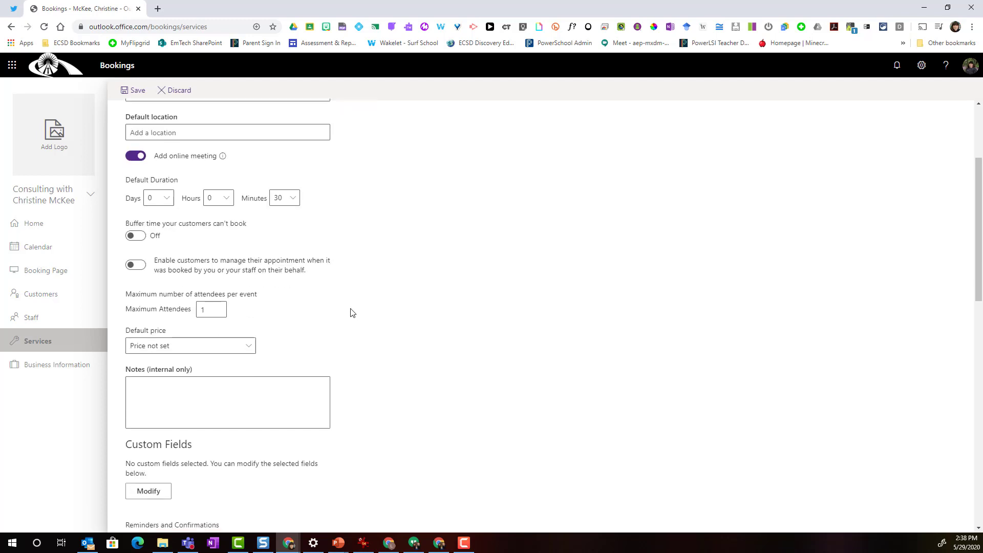
pyautogui.click(135, 236)
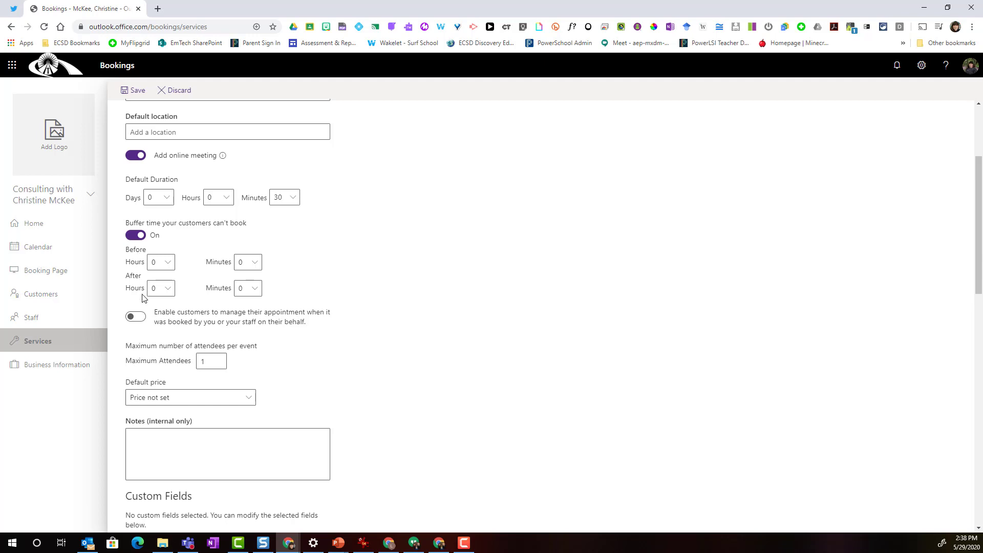
pyautogui.click(134, 235)
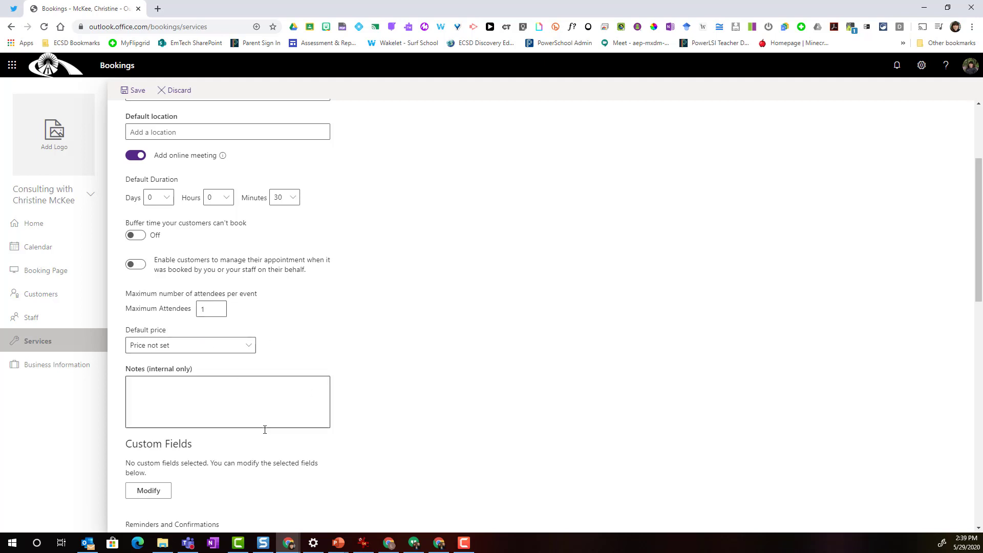
pyautogui.scroll(-4, 448, 460)
pyautogui.scroll(-3, 449, 460)
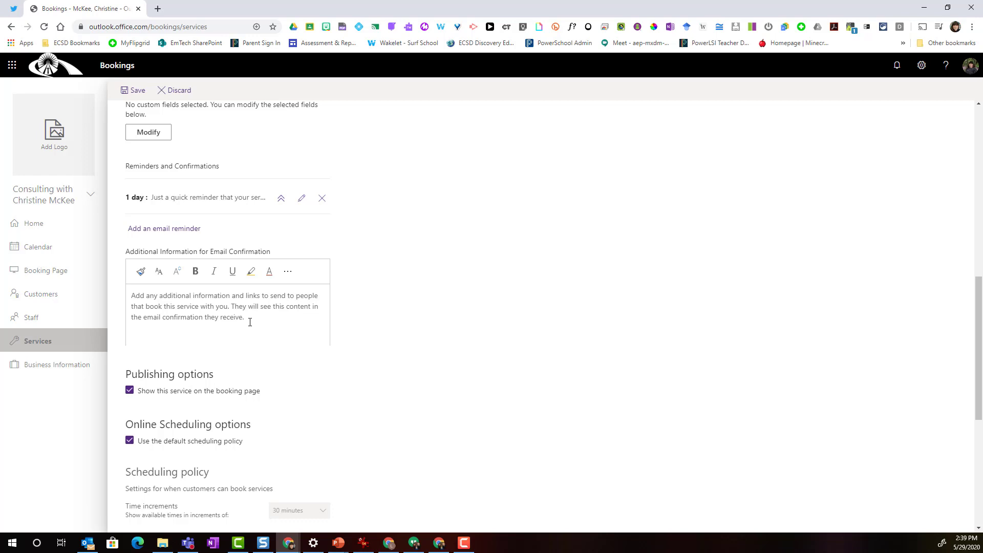
pyautogui.scroll(-6, 250, 322)
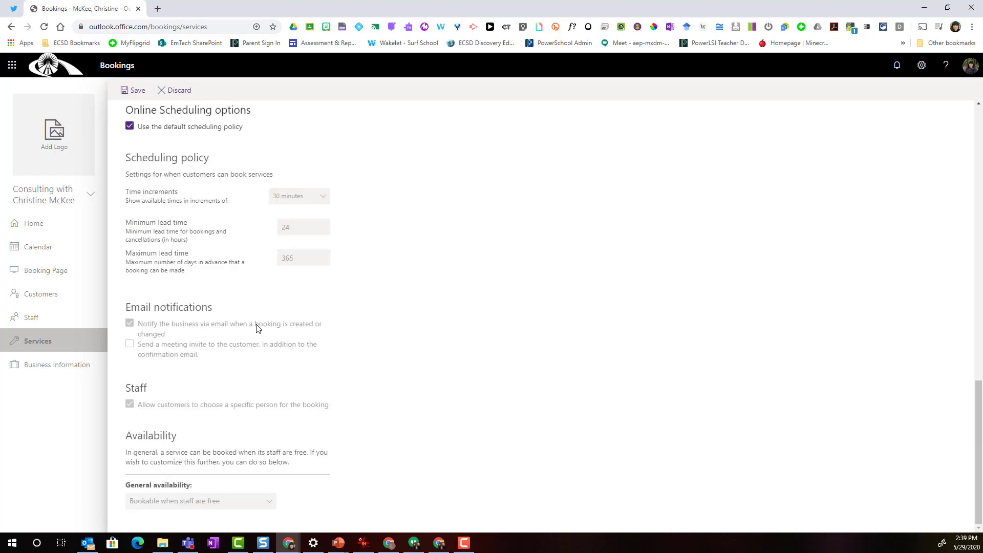
pyautogui.scroll(12, 544, 351)
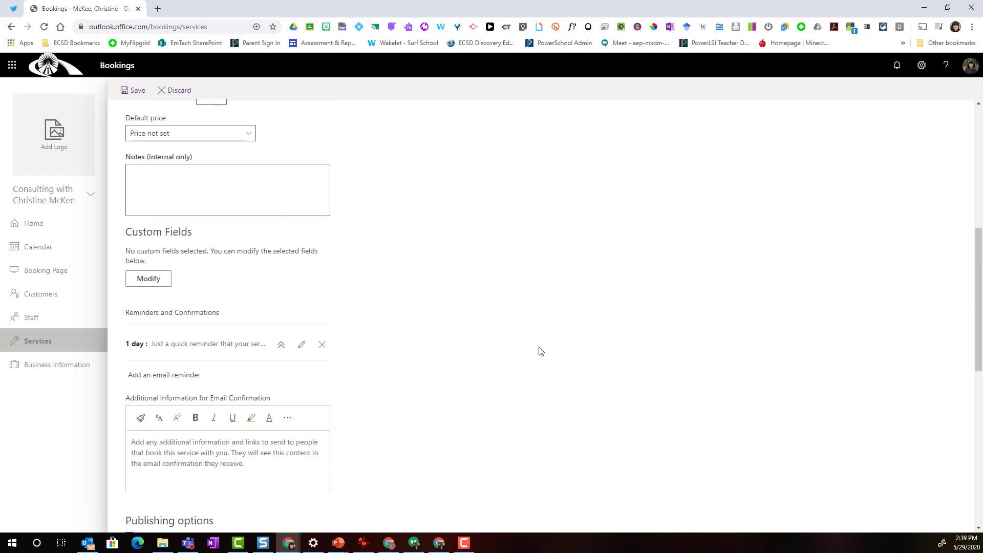
pyautogui.scroll(4, 541, 351)
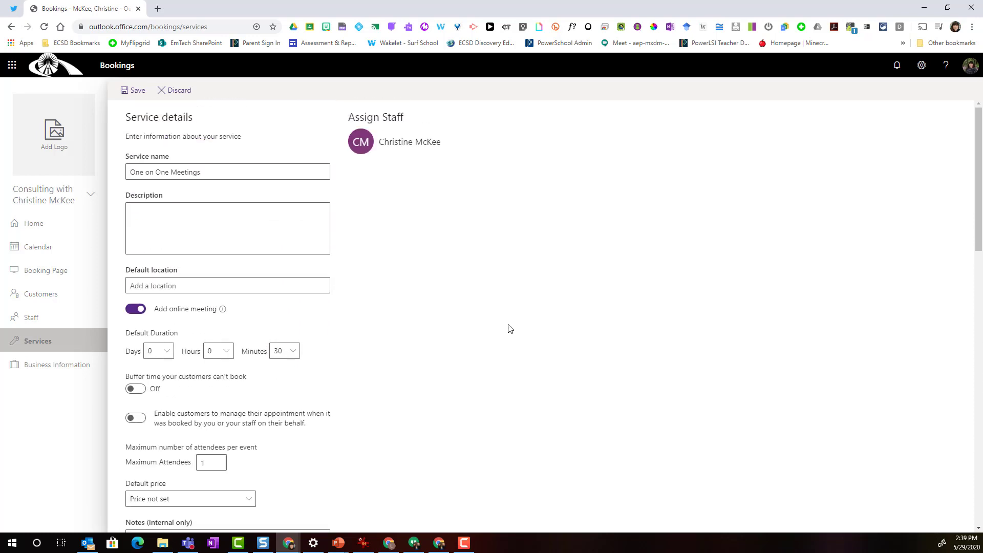
# Save the One on One Meetings service and review the unpublished Booking Page settings
pyautogui.click(137, 91)
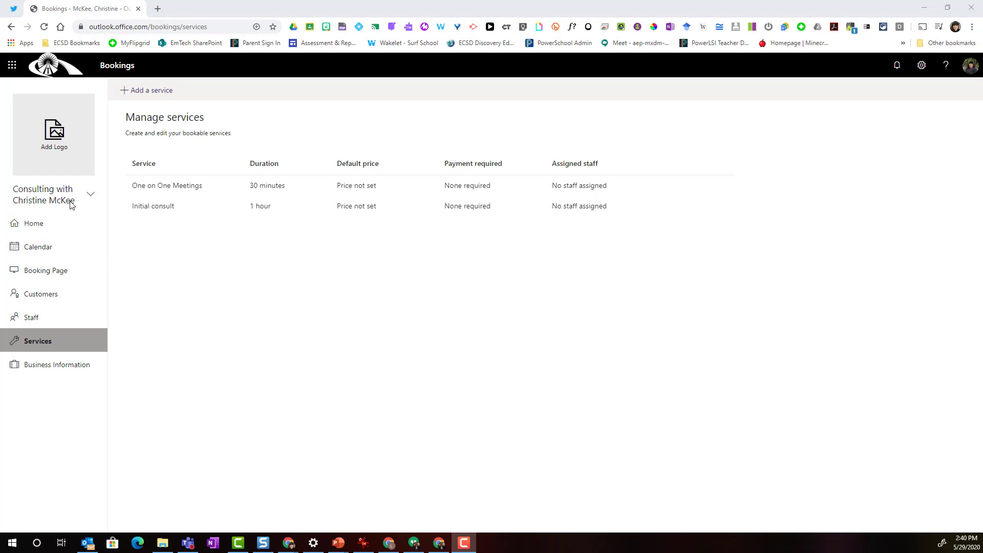
pyautogui.click(50, 275)
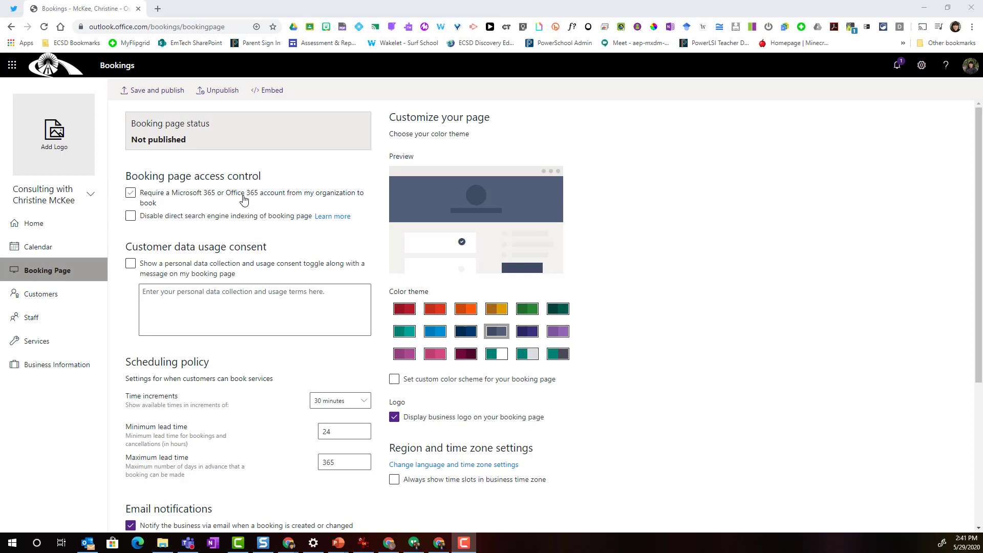
pyautogui.scroll(-1, 308, 355)
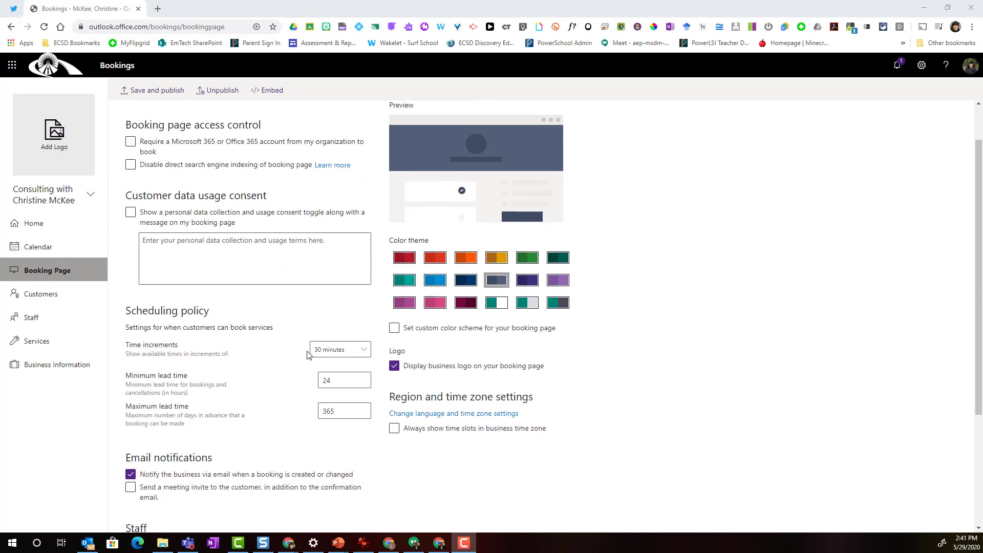
pyautogui.scroll(-1, 309, 355)
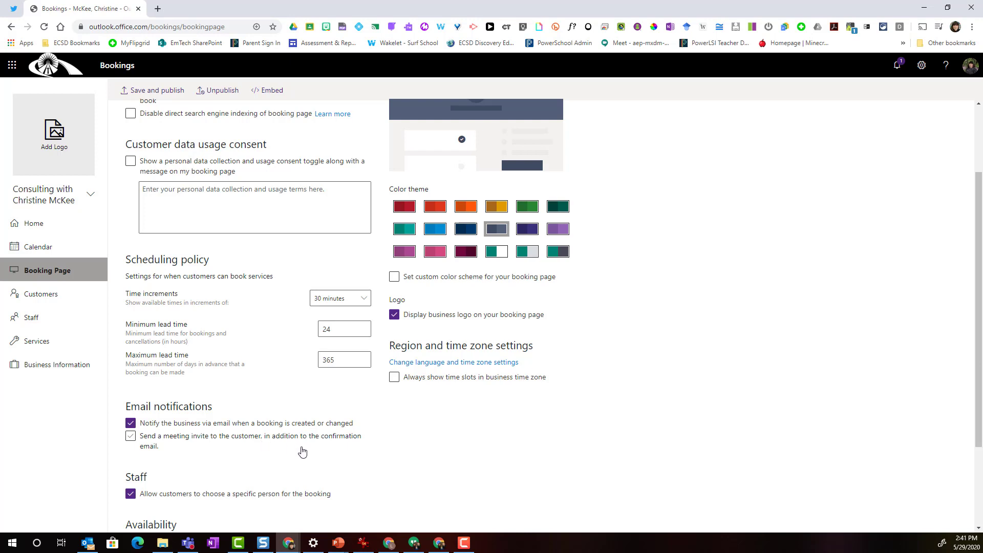
pyautogui.scroll(-3, 306, 451)
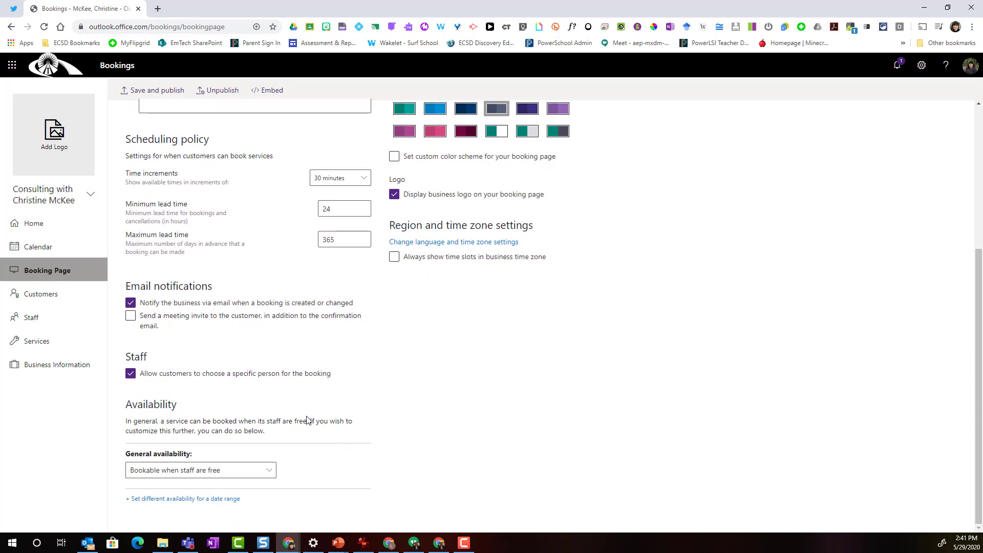
pyautogui.scroll(4, 573, 401)
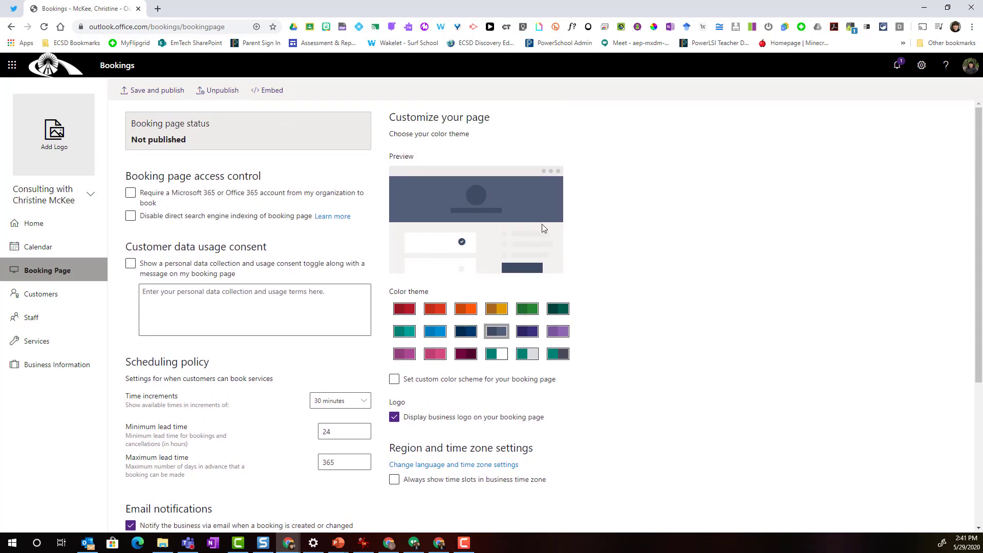
# Apply the light purple theme and reveal English (Canada) and Mountain Time settings
pyautogui.click(557, 330)
pyautogui.scroll(-4, 511, 307)
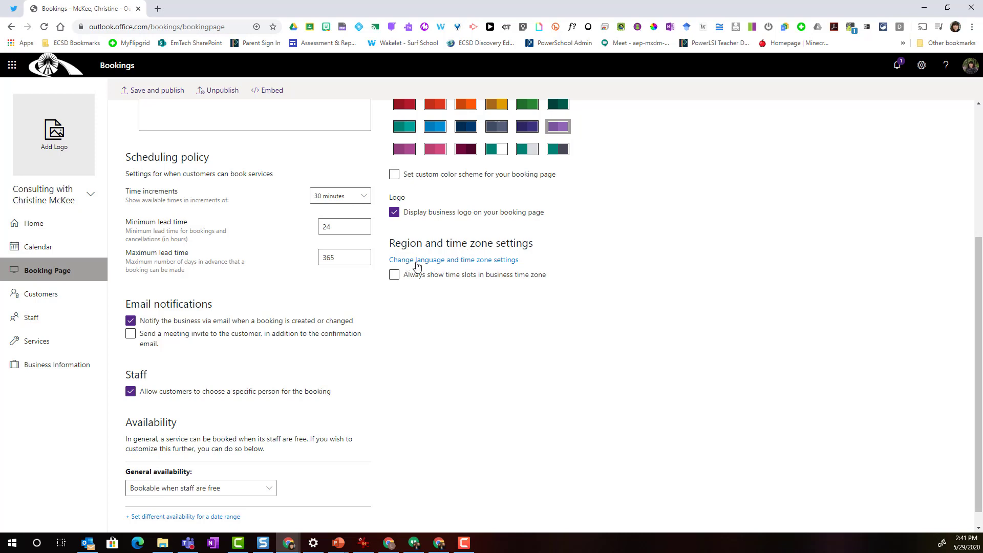
pyautogui.click(475, 264)
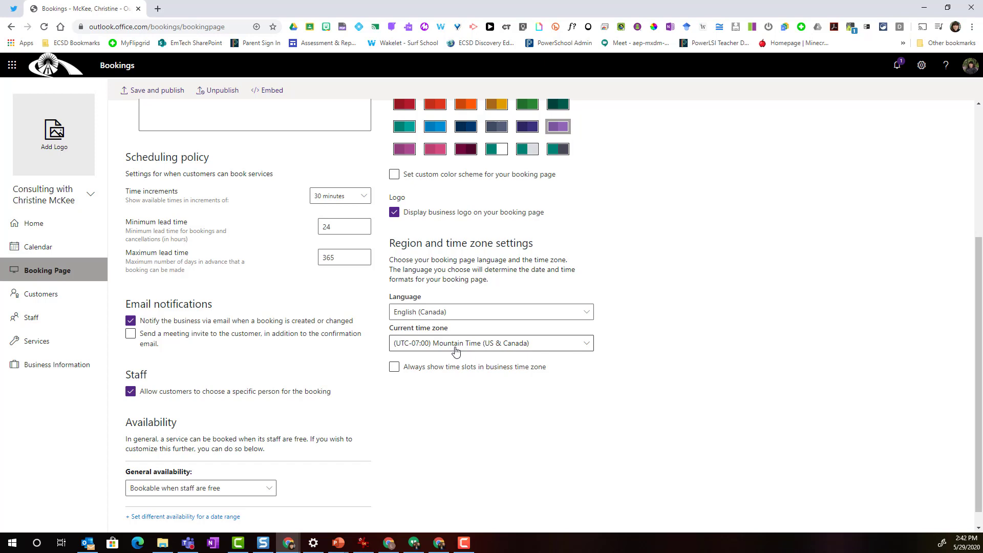
pyautogui.scroll(4, 455, 351)
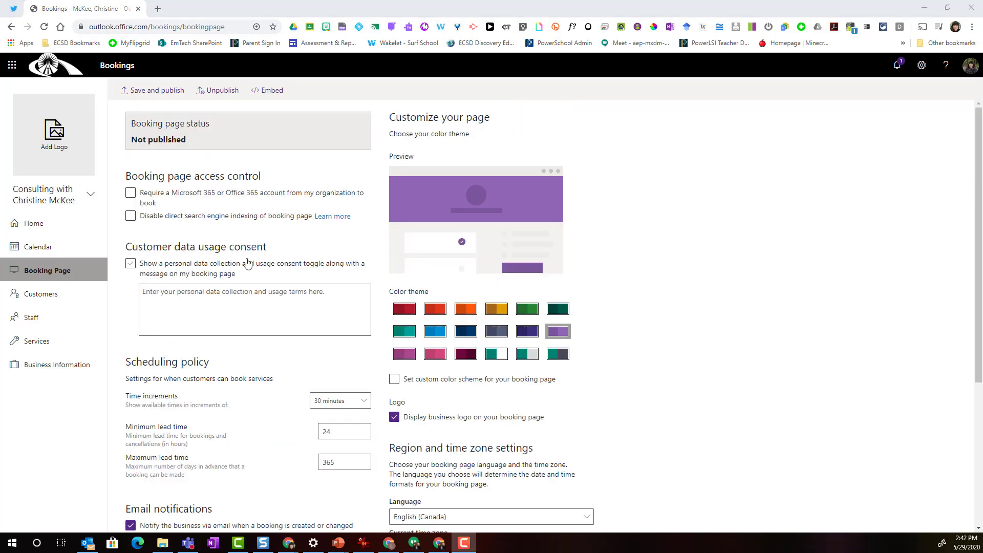
# Publish the booking page and copy its share link into the Outlook email
pyautogui.click(159, 94)
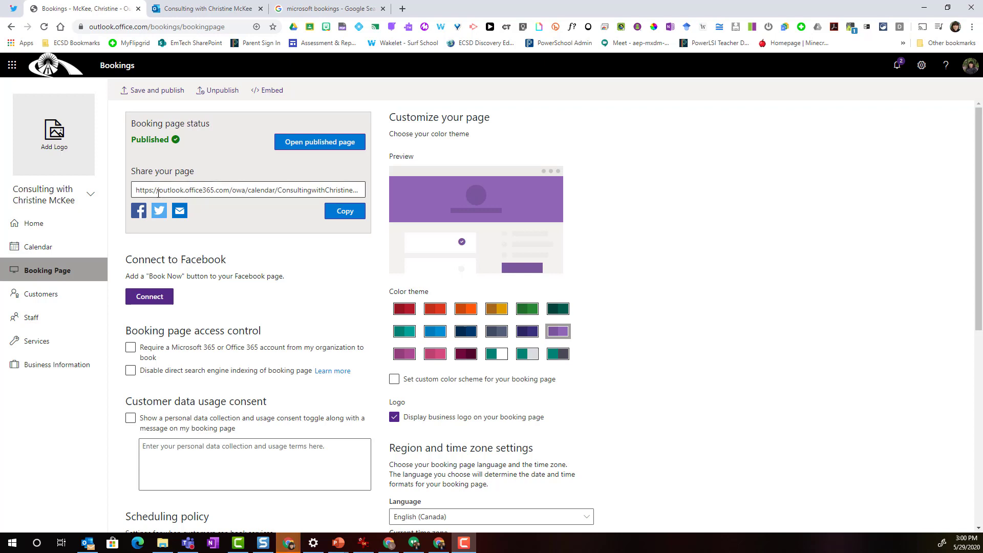
pyautogui.click(342, 212)
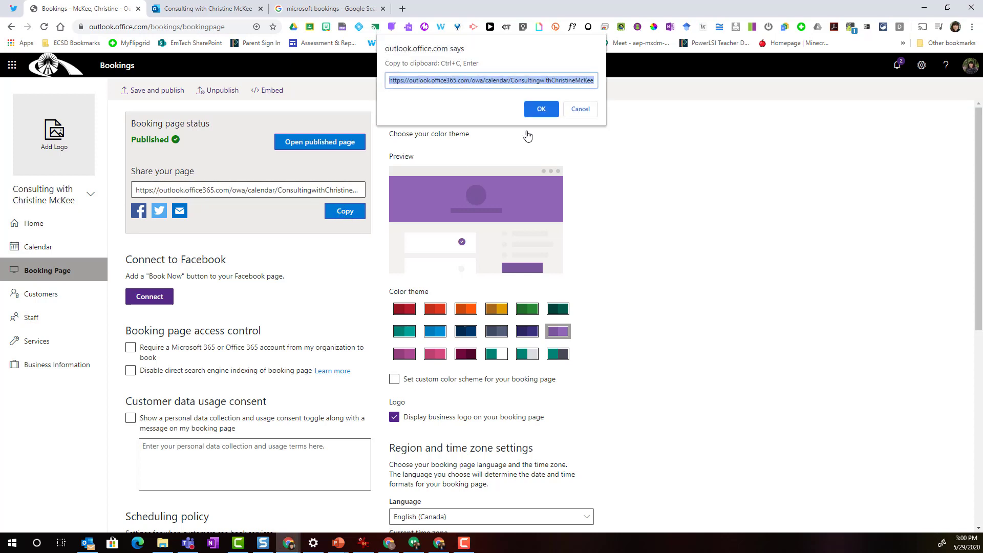
pyautogui.click(541, 111)
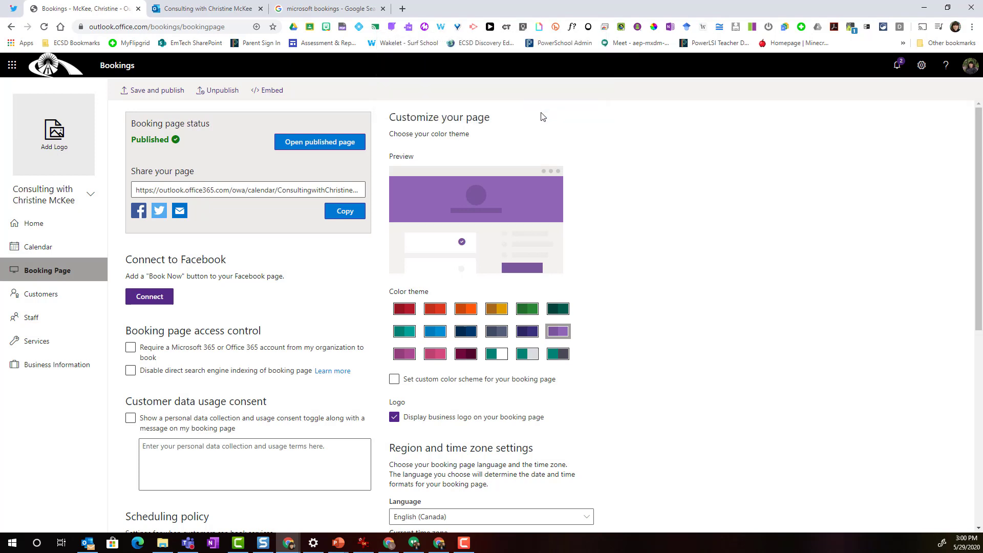
pyautogui.hotkey('alt', 'Tab')
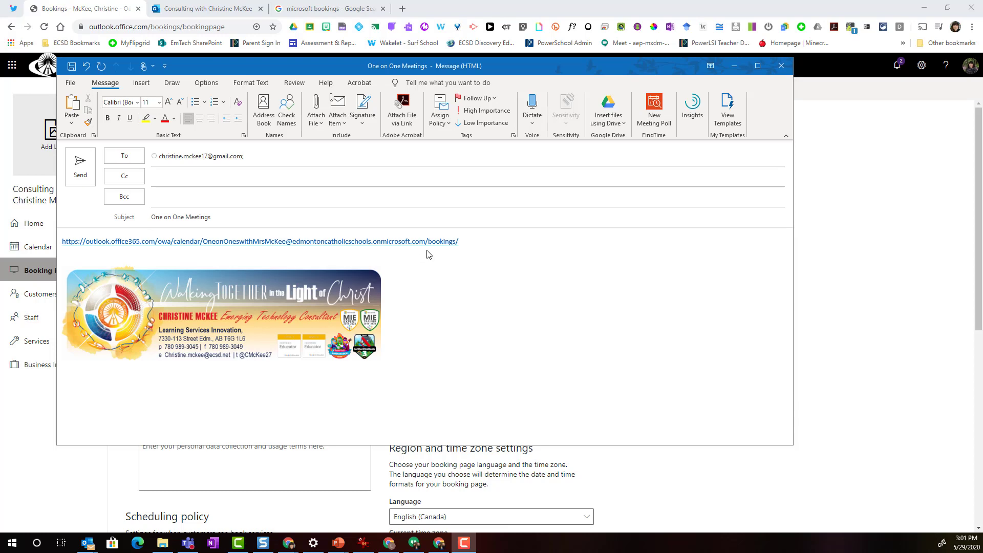
# Send the One on One Meetings email and switch to its received copy in Gmail
pyautogui.click(85, 175)
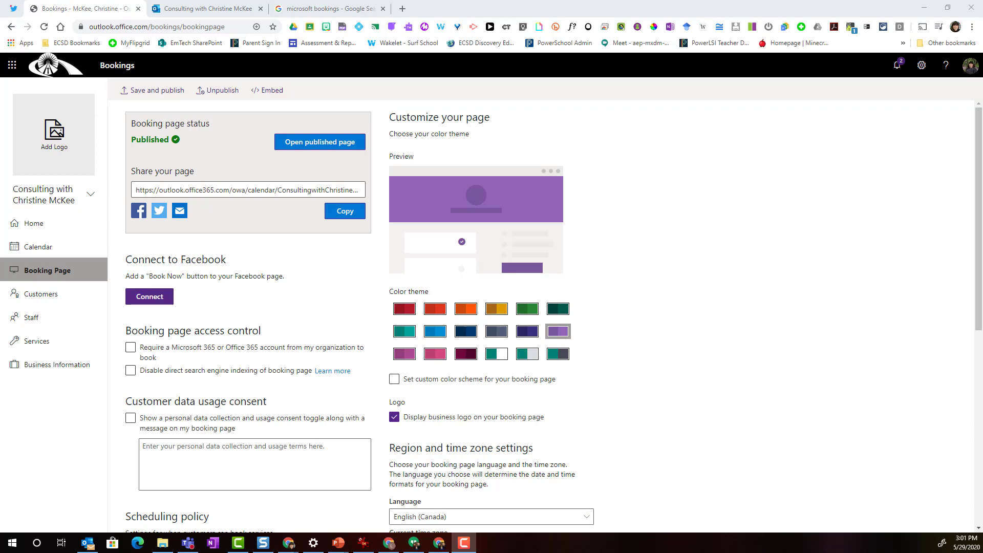
pyautogui.hotkey('alt', 'Tab')
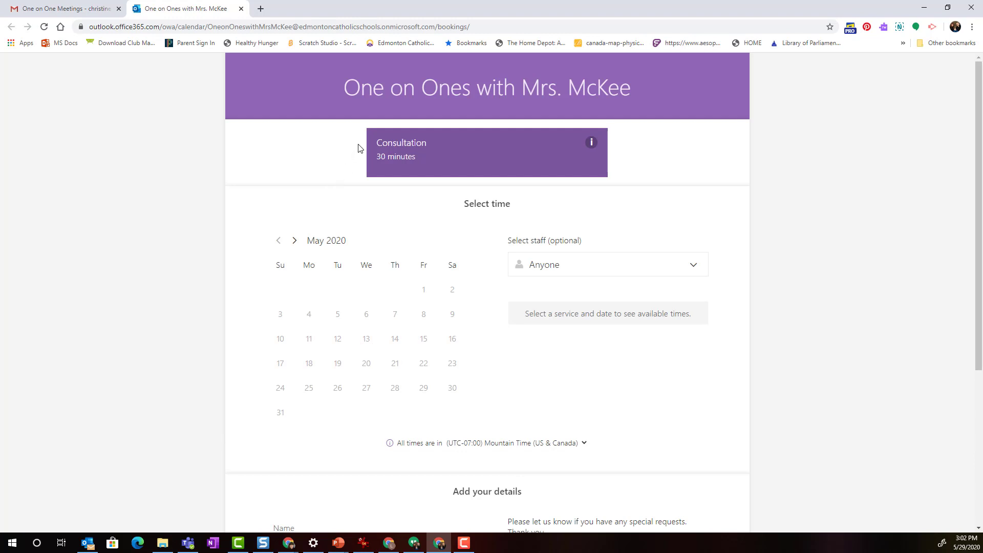
# Pick the Consultation service with the consultant on June 8, 2020 at the 9:30 am slot
pyautogui.click(481, 151)
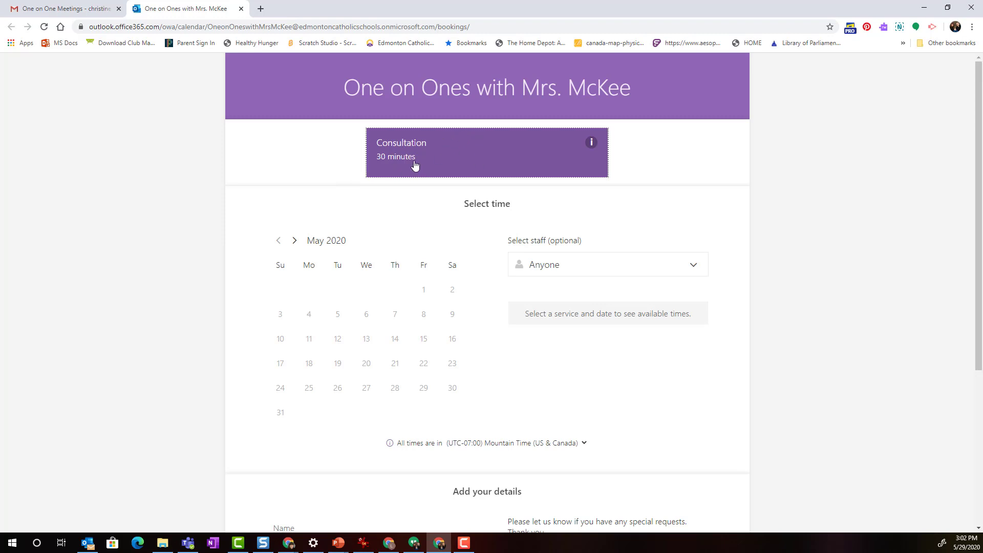
pyautogui.click(295, 241)
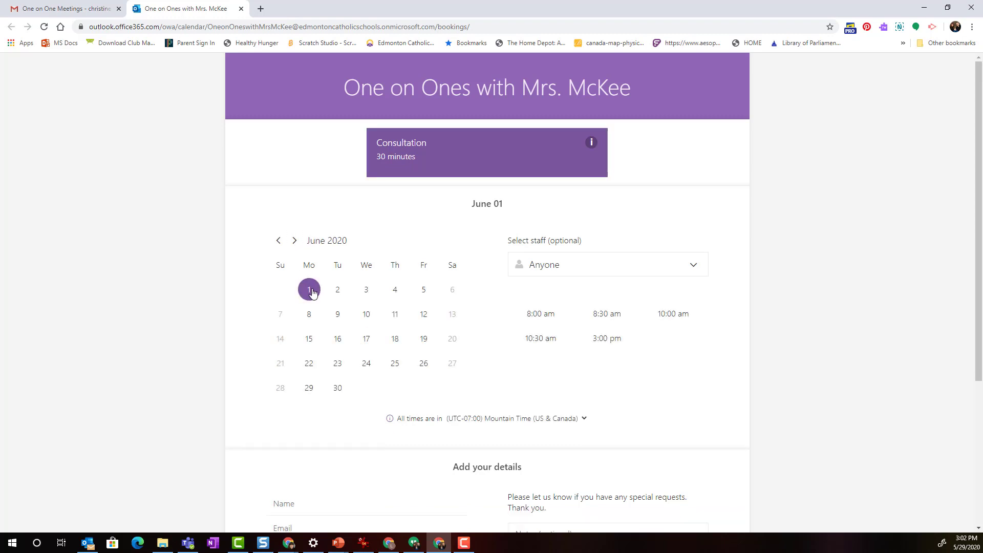
pyautogui.click(568, 271)
pyautogui.click(565, 314)
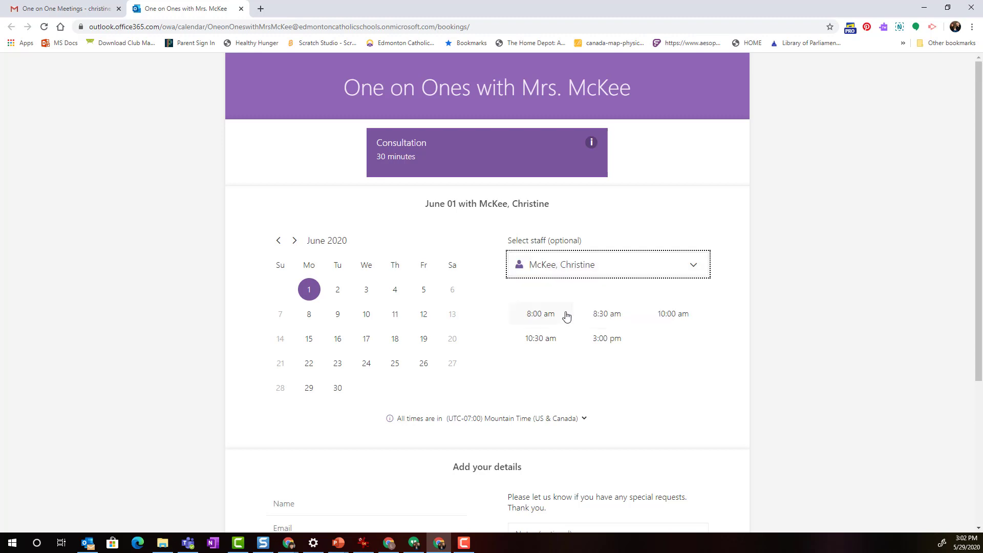
pyautogui.click(769, 284)
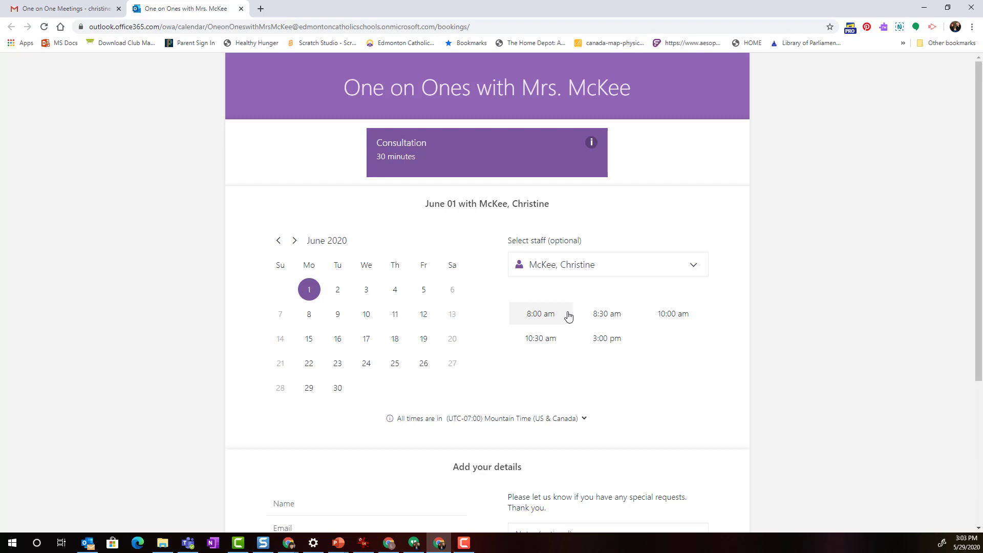
pyautogui.click(309, 317)
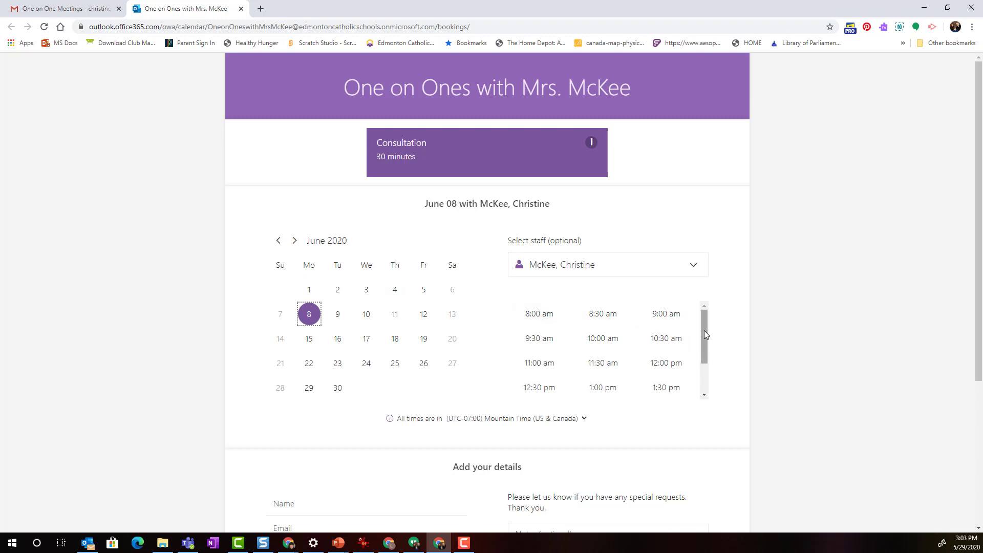
pyautogui.moveTo(705, 330)
pyautogui.mouseDown()
pyautogui.moveTo(701, 370)
pyautogui.moveTo(699, 316)
pyautogui.mouseUp()
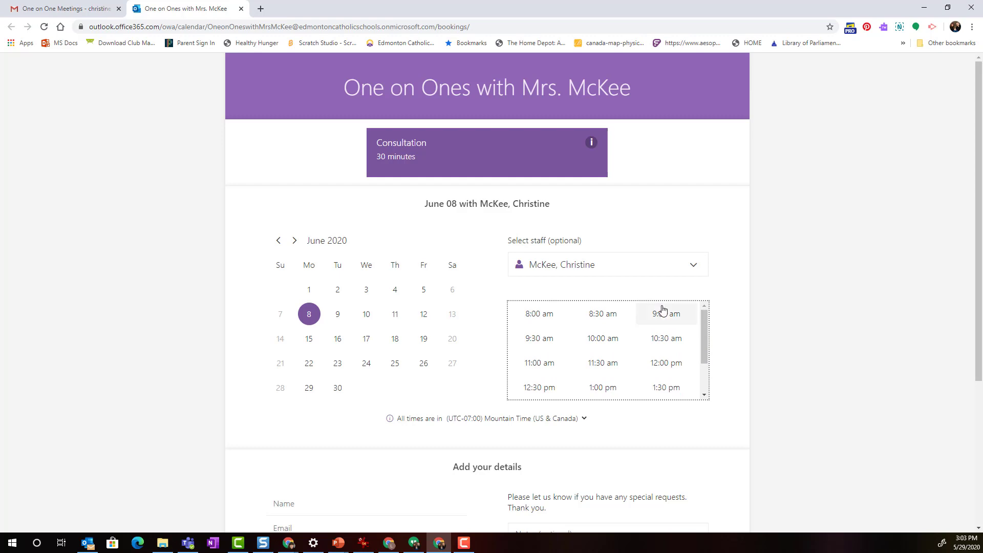
pyautogui.click(540, 342)
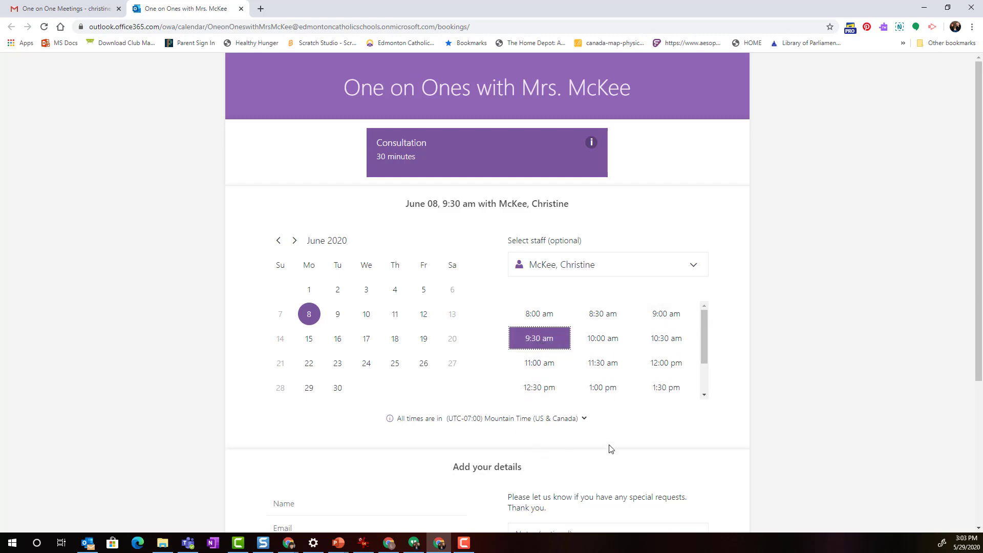
# Enter the customer's full name and autofill their e-mail, clearing the autofilled address
pyautogui.scroll(-4, 611, 449)
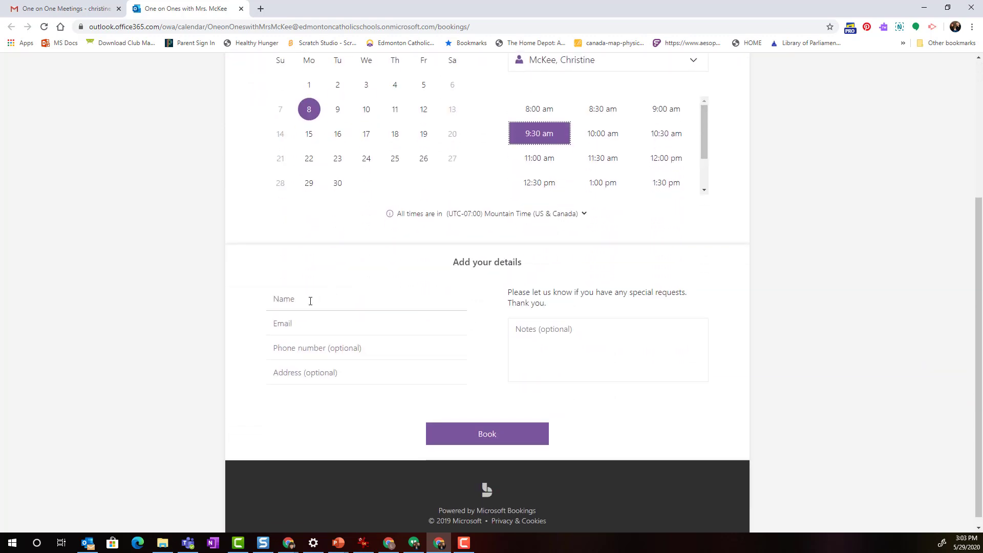
pyautogui.click(310, 301)
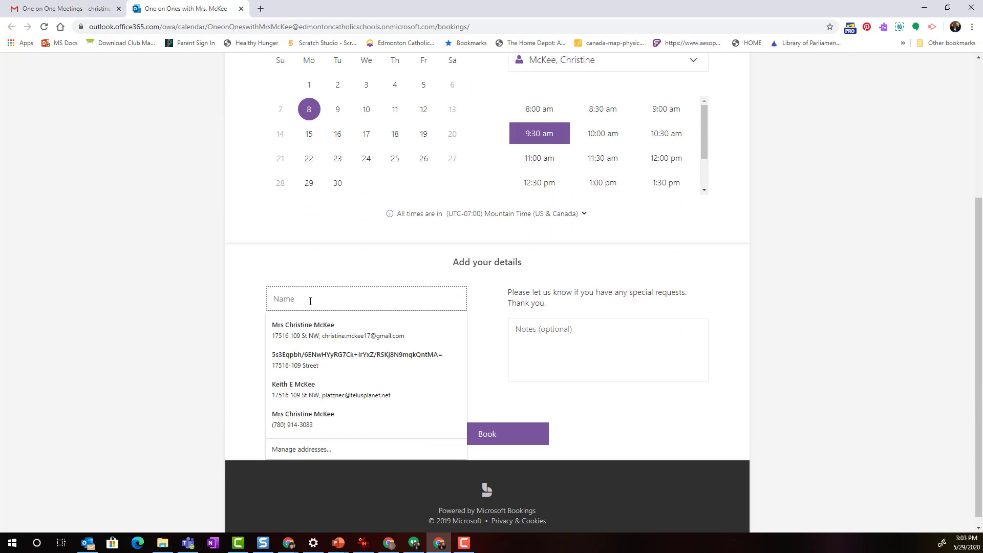
pyautogui.press('Tab')
pyautogui.write('chris')
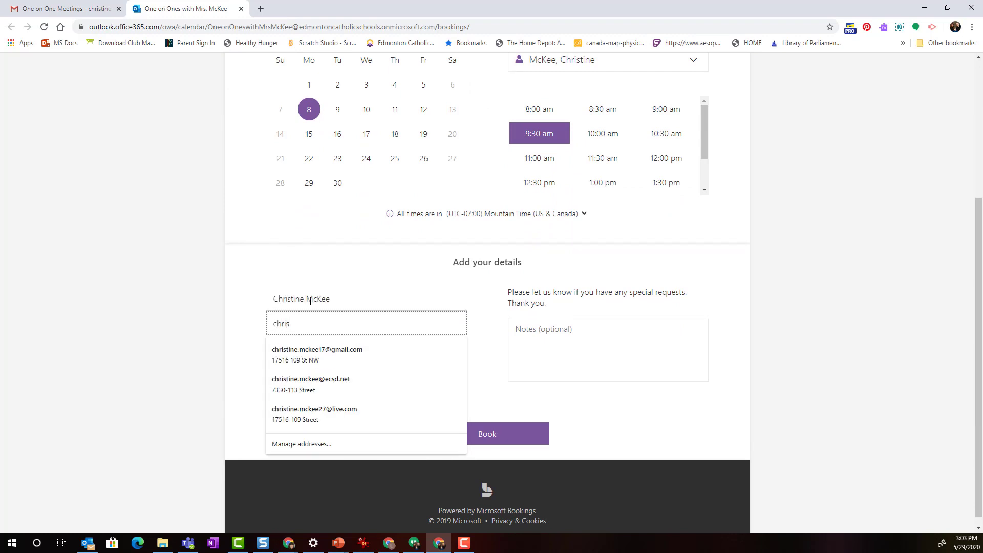
pyautogui.write('tine.')
pyautogui.press('Down')
pyautogui.press('Return')
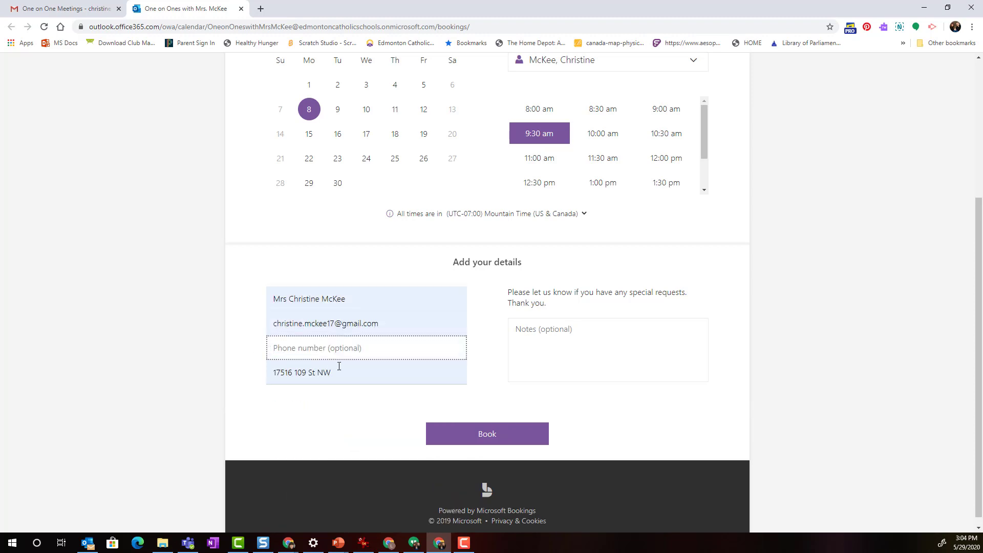
pyautogui.press('Tab')
pyautogui.press('BackSpace')
pyautogui.press('BackSpace')
pyautogui.press('BackSpace')
pyautogui.press('BackSpace')
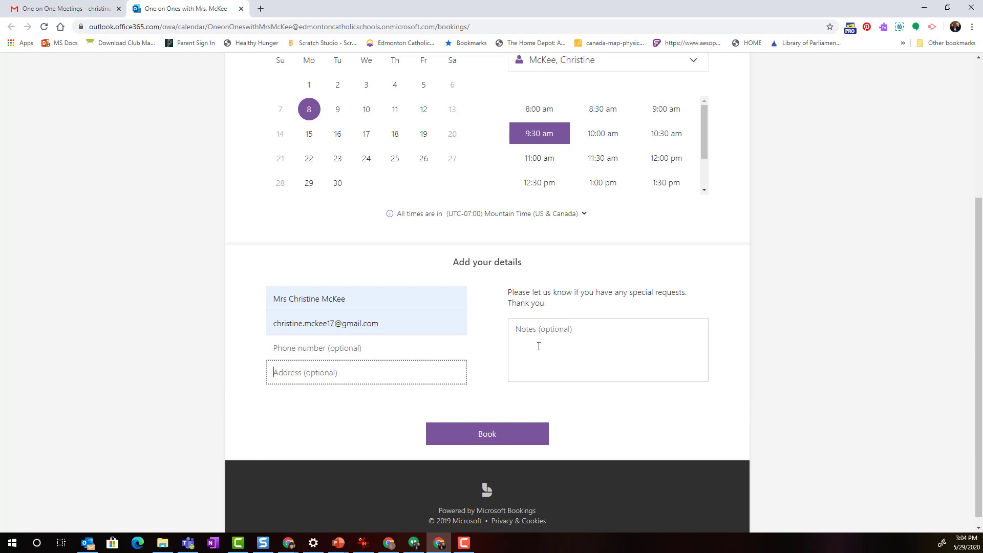
# Submit the Consultation booking and dismiss the thank-you message
pyautogui.click(538, 346)
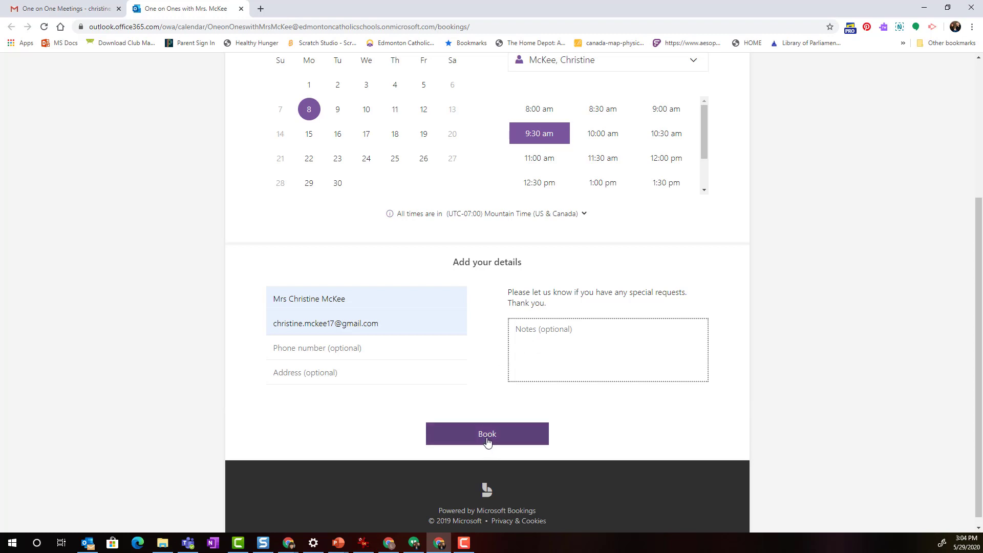
pyautogui.click(486, 444)
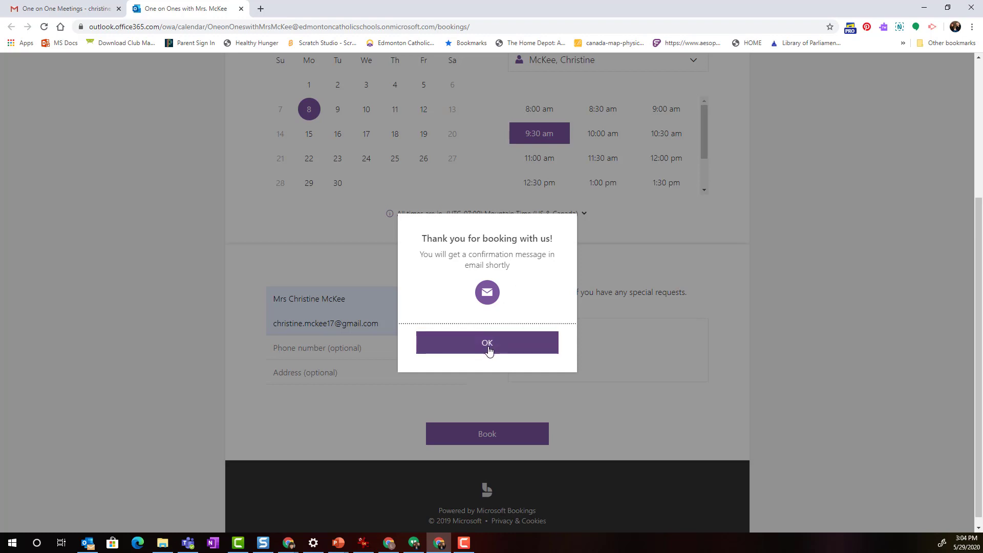
pyautogui.click(487, 348)
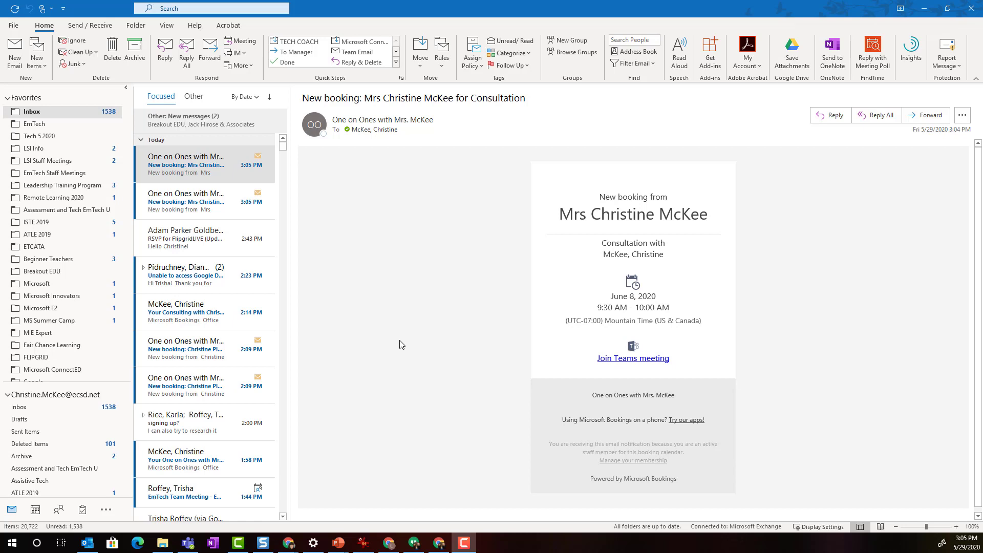
# Open the newest New booking email from the booking page in the Outlook inbox
pyautogui.click(225, 176)
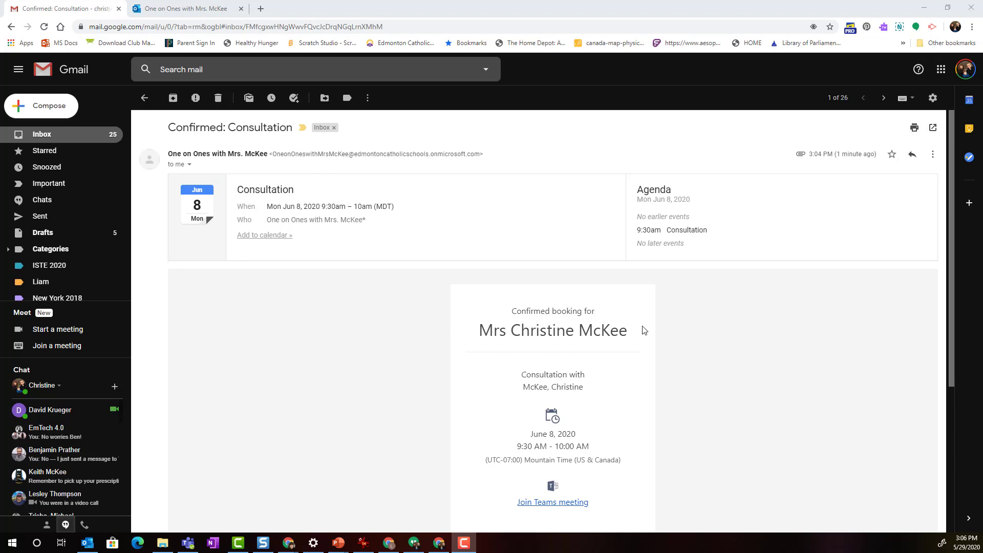
# Scroll the Confirmed: Consultation email down to the Teams link and Manage booking button
pyautogui.scroll(-1, 625, 466)
pyautogui.scroll(-2, 624, 450)
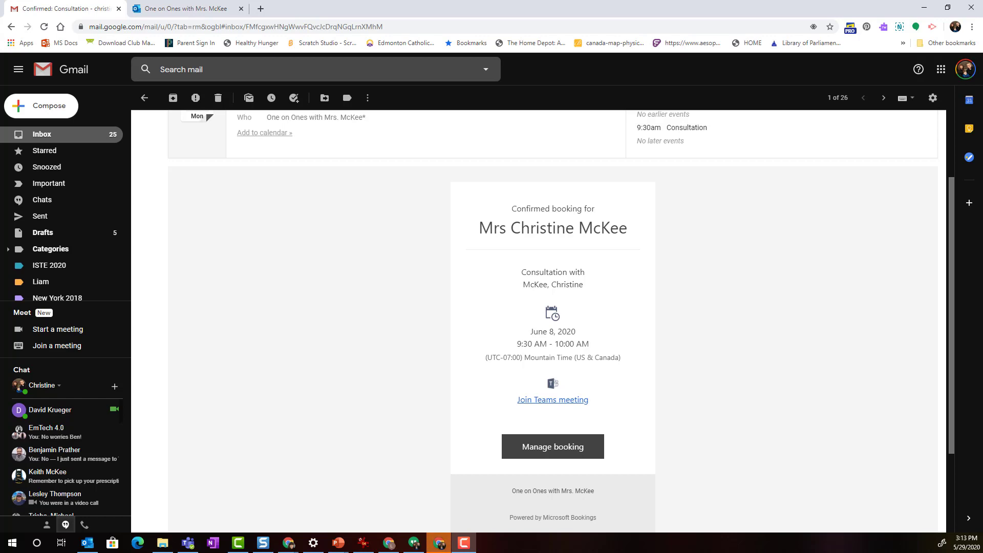
# Switch back to the Chrome window showing the Bookings admin home page
pyautogui.hotkey('alt', 'Tab')
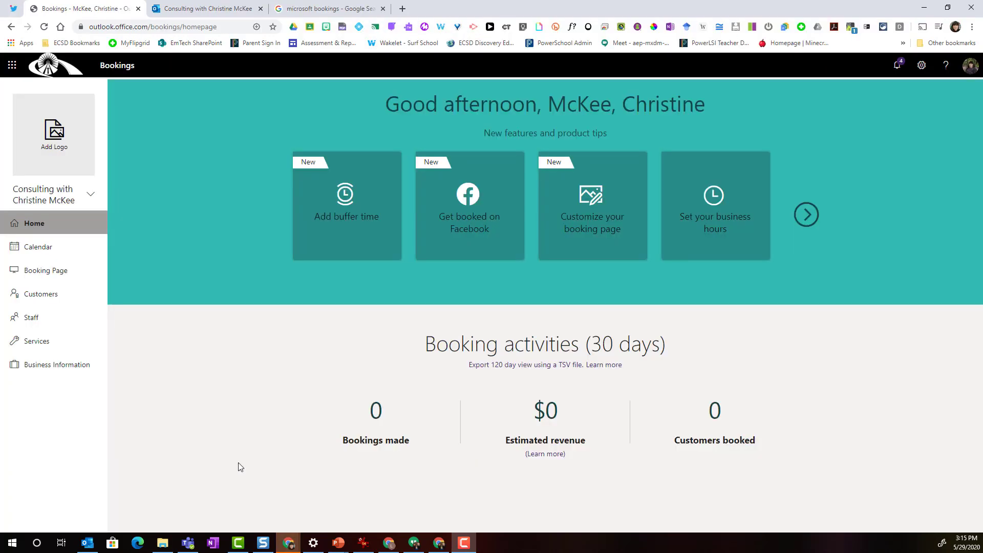